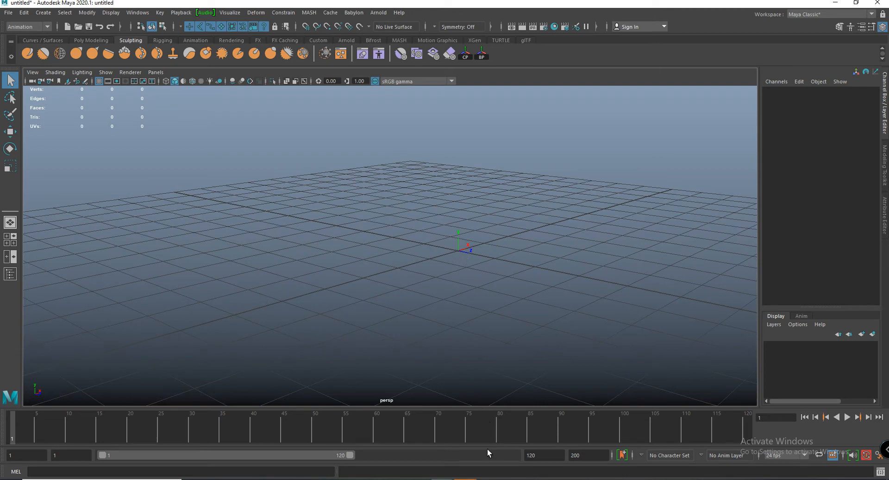
- Switch to the Photos app to read the 3D animation topic outline in "Anmation basic.jpg", and return to Maya
mouse_move(488, 479)
left_click(543, 450)
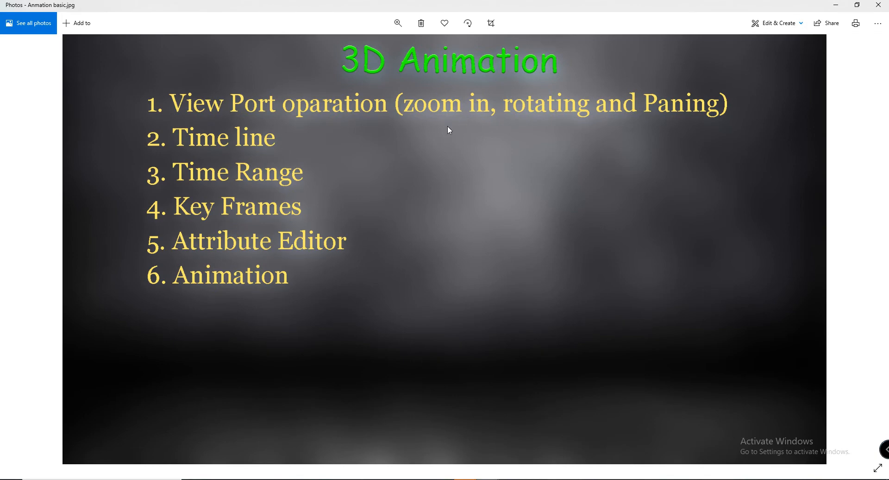
left_click(836, 4)
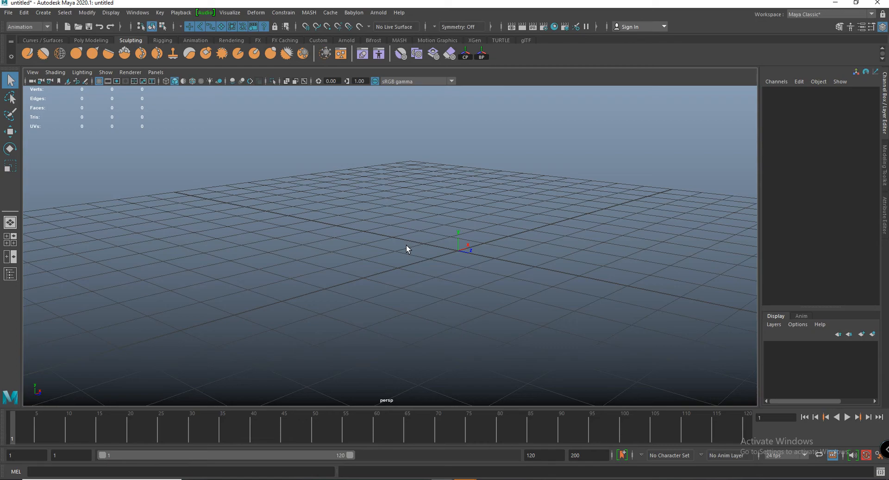
- Examine the empty perspective scene by orbiting, panning and zooming around the grid
mouse_move(406, 249)
left_mouse_down("alt")
mouse_move(476, 246)
mouse_move(355, 242)
mouse_move(468, 254)
mouse_move(399, 253)
left_mouse_up("alt")
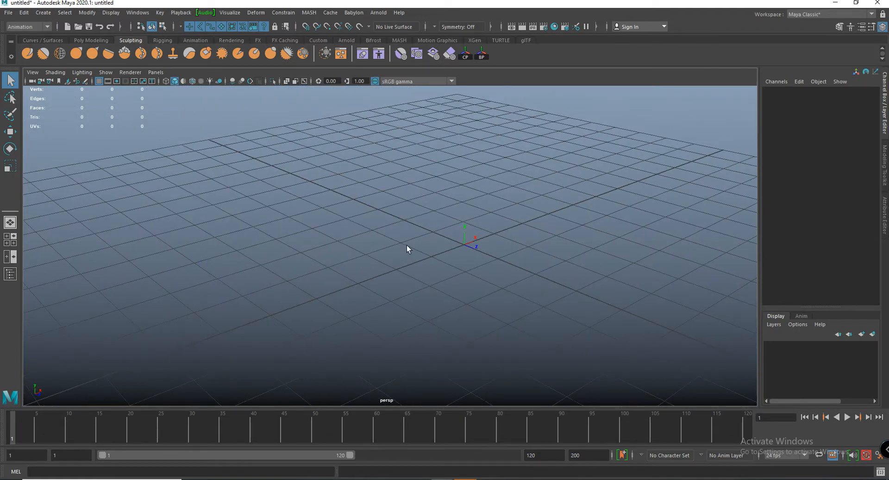
right_click_drag(397, 237, 363, 214, "alt")
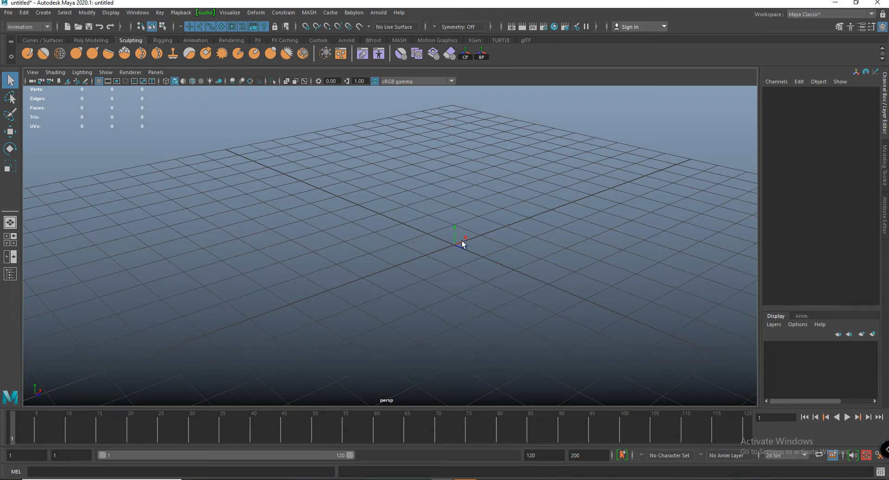
middle_click_drag(449, 243, 398, 237, "alt")
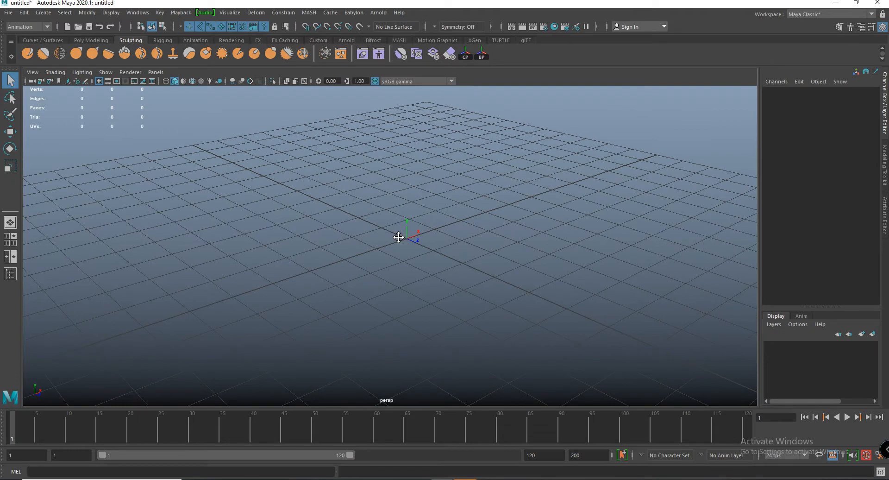
left_click_drag(396, 234, 465, 224, "alt")
middle_click_drag(464, 224, 347, 187, "alt")
right_click_drag(348, 186, 391, 215, "alt")
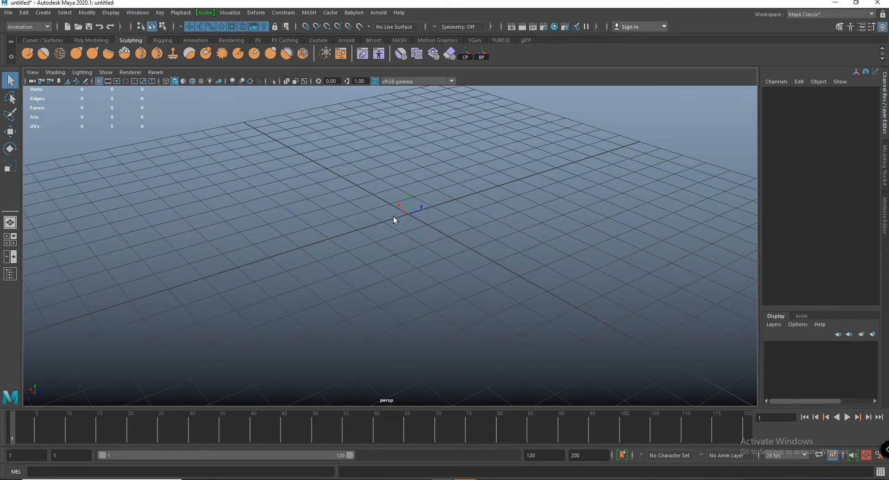
left_click_drag(393, 216, 338, 190, "alt")
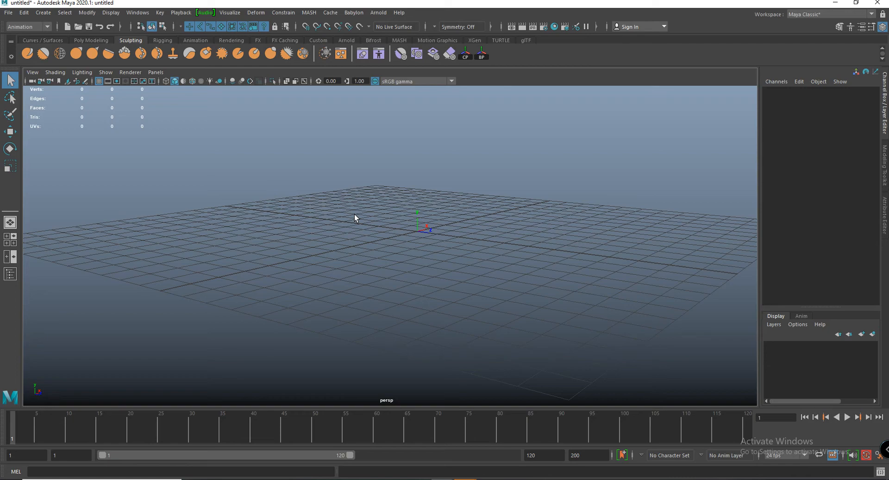
left_click_drag(354, 214, 489, 237, "alt")
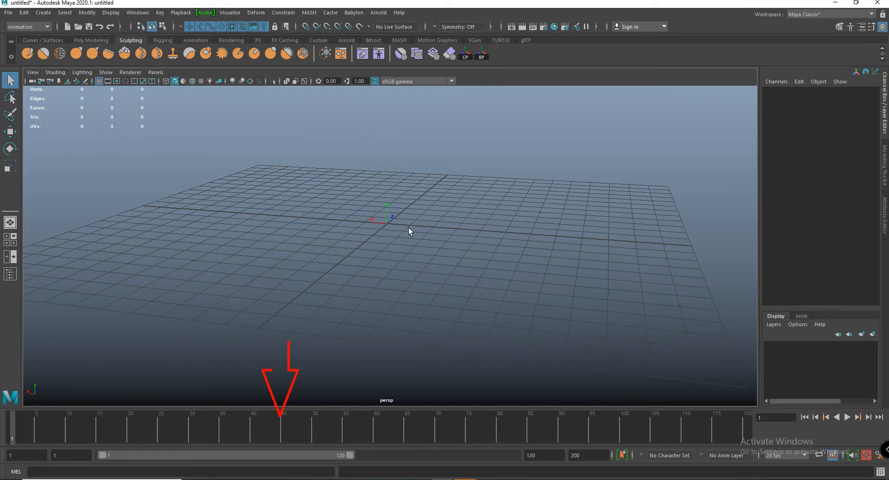
- Scrub the timeline back and forth through the empty scene, returning to frame 1
key("alt+v")
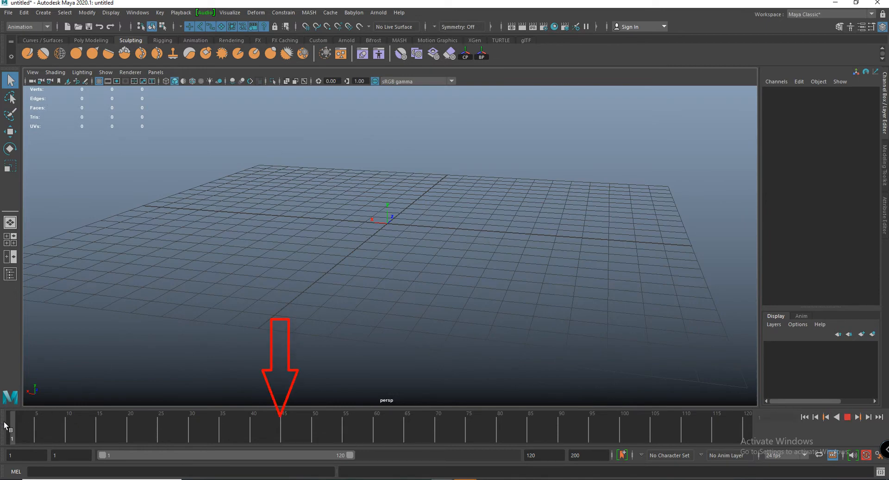
mouse_move(191, 437)
left_mouse_down()
mouse_move(636, 439)
mouse_move(558, 415)
mouse_move(0, 394)
left_mouse_up()
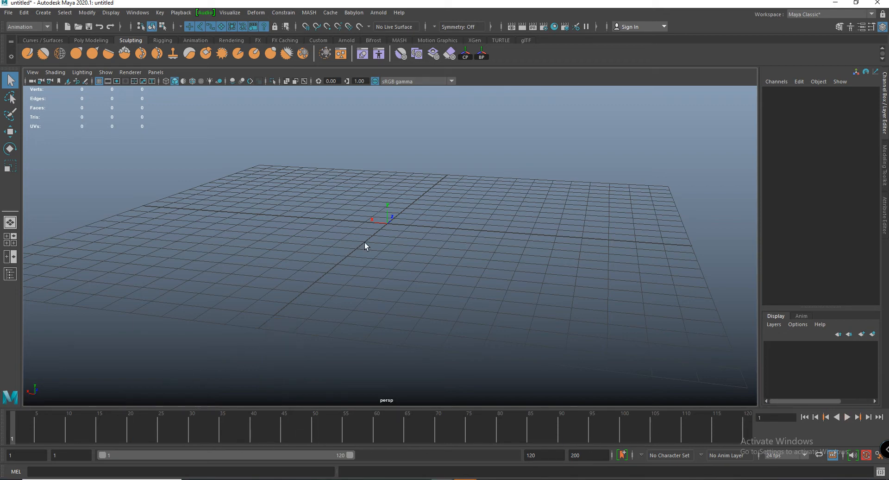
left_click_drag(365, 246, 224, 369, "alt")
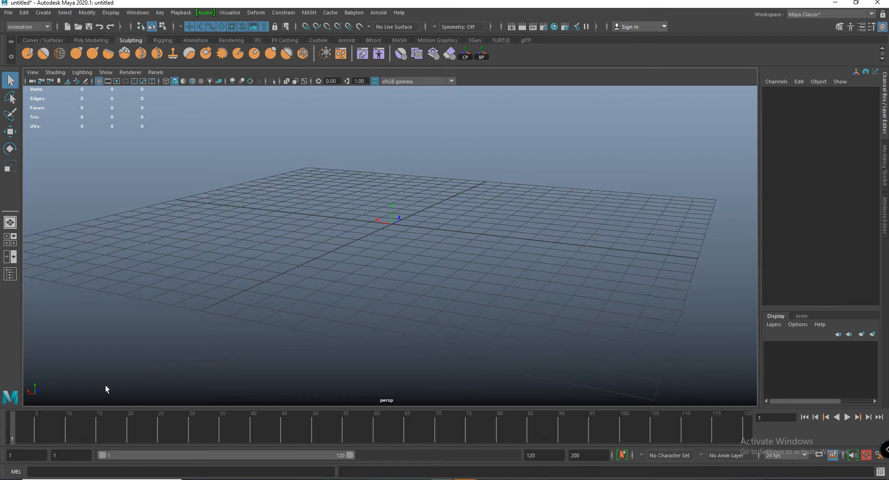
key("alt+v")
left_click_drag(60, 433, 229, 438)
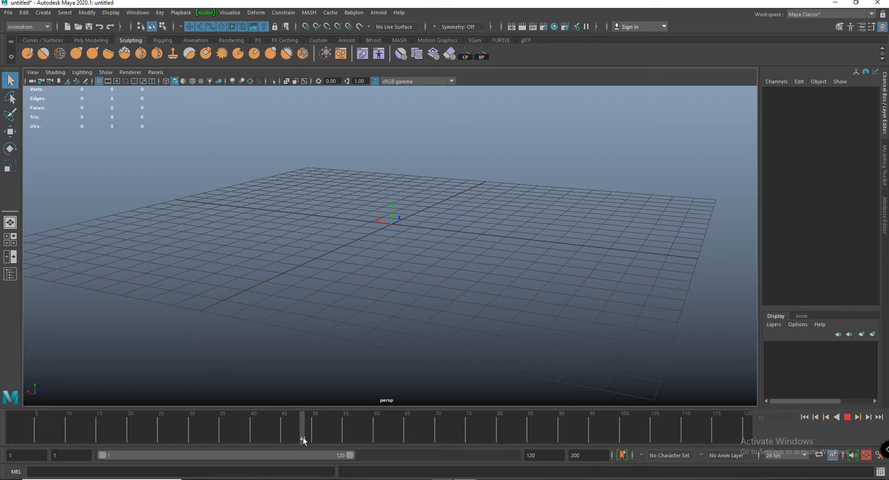
left_click_drag(309, 442, 8, 440)
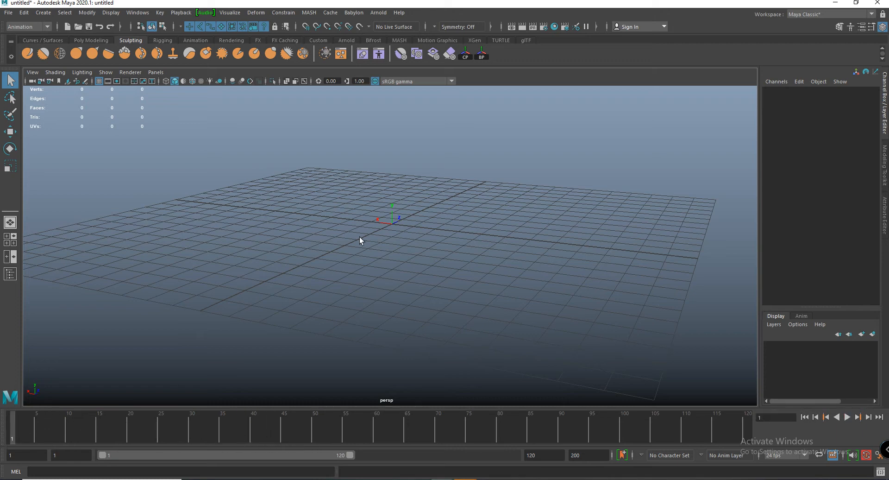
- Create a polygon sphere at the centre of the grid
left_click_drag(367, 231, 416, 255, "alt")
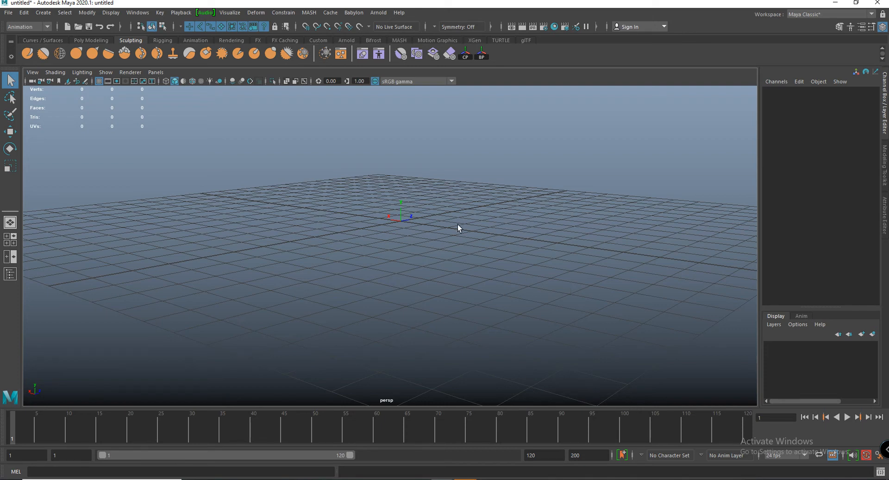
left_click_drag(458, 224, 499, 222, "alt")
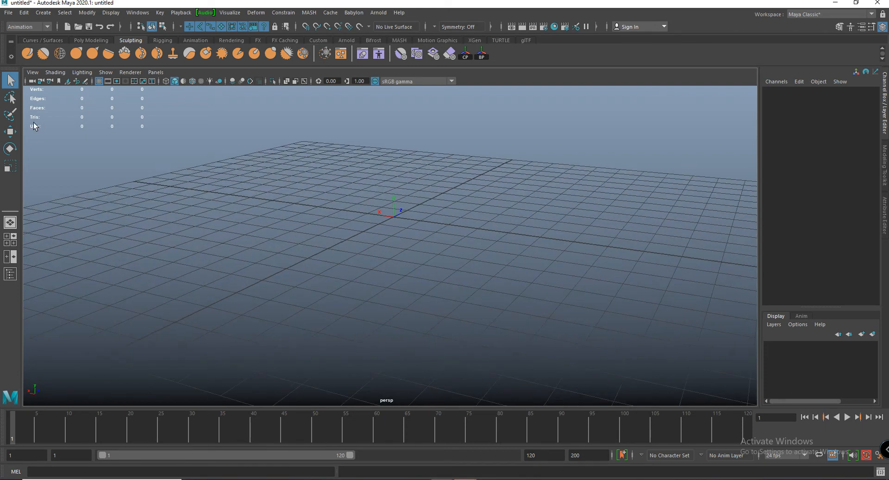
left_click(42, 12)
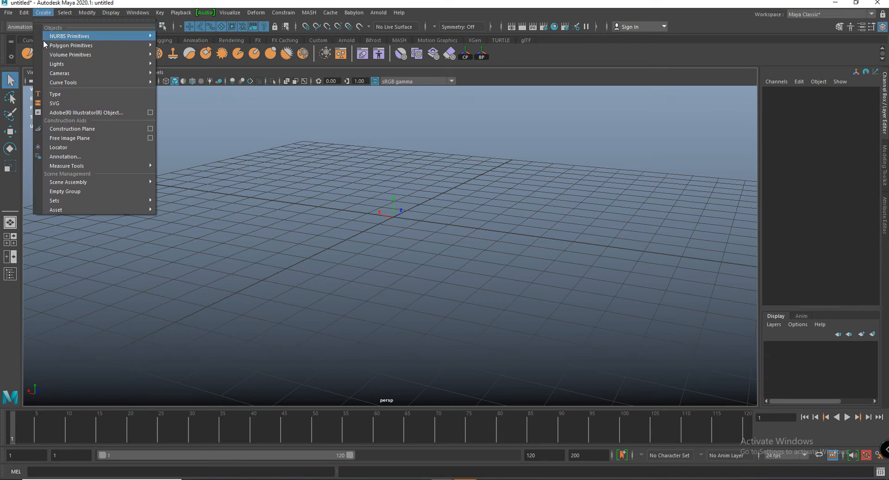
mouse_move(70, 65)
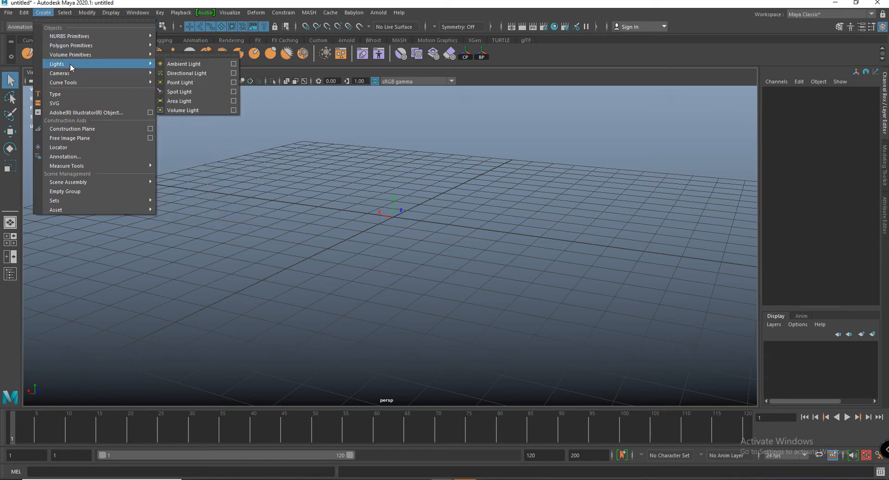
mouse_move(86, 44)
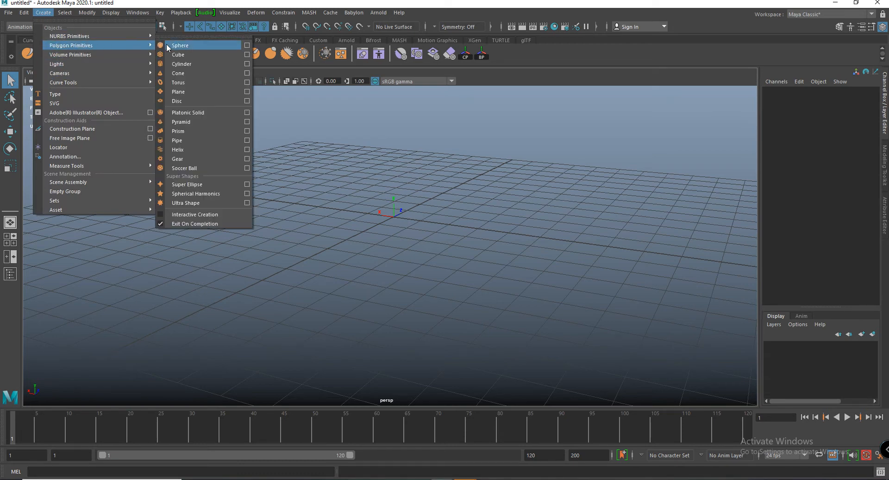
left_click(195, 45)
right_click_drag(405, 243, 457, 209, "alt")
middle_click_drag(444, 237, 443, 250, "alt")
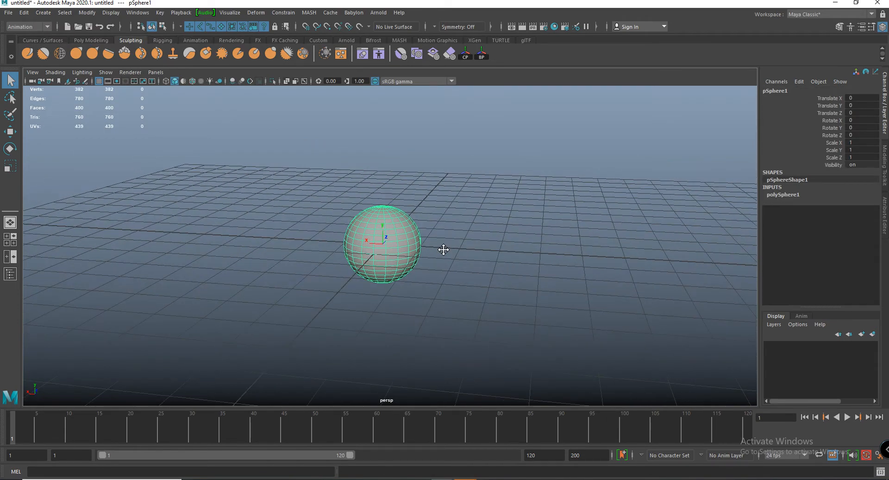
- Move the sphere up along the Y axis by about 0.62 units
key("w")
left_click_drag(408, 263, 394, 256, "alt")
right_click_drag(393, 256, 409, 246, "alt")
middle_click_drag(385, 180, 402, 205, "alt")
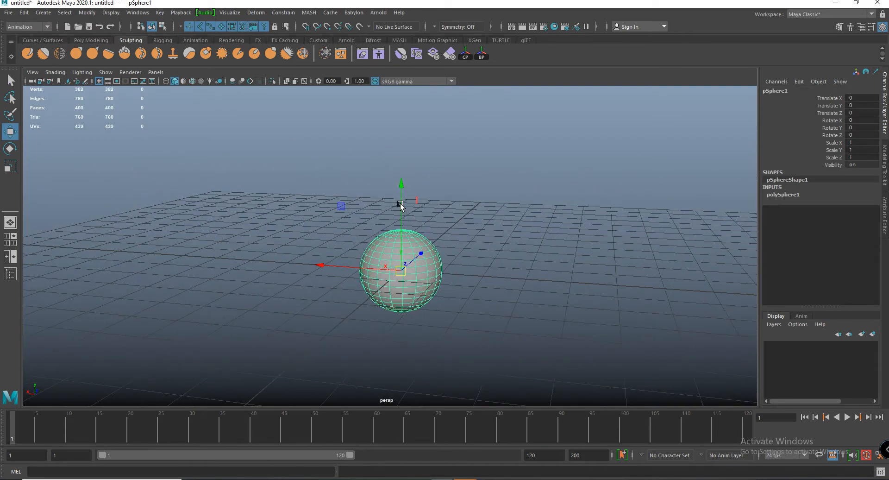
left_click_drag(401, 204, 401, 179)
left_click_drag(437, 243, 532, 258, "alt")
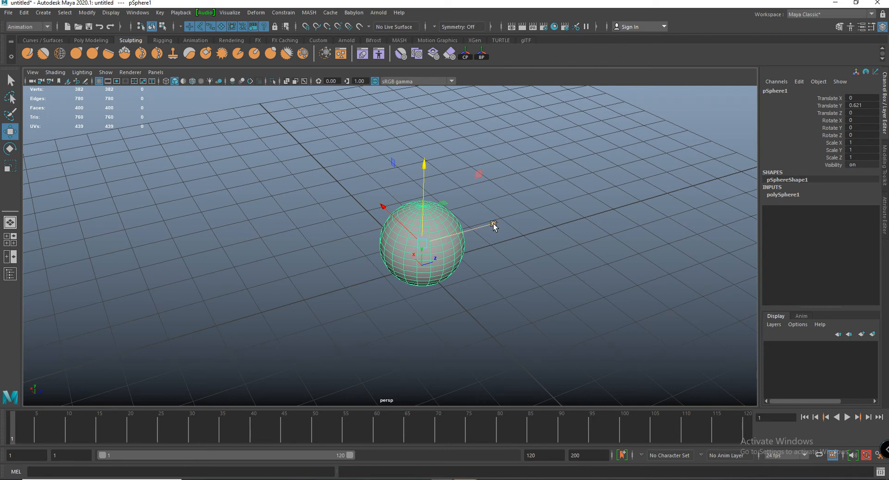
- Set the sphere's Translate Y to 0
left_click(859, 98)
left_click_drag(357, 304, 293, 339, "alt")
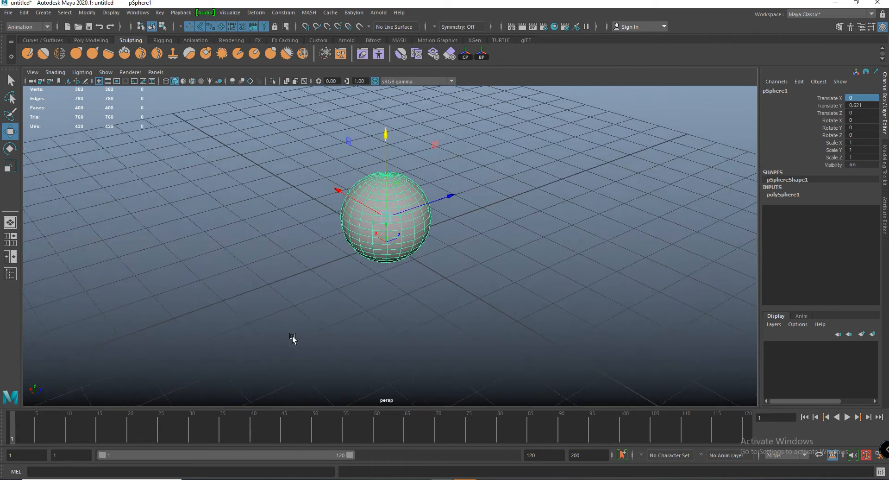
left_click(863, 106)
type("0")
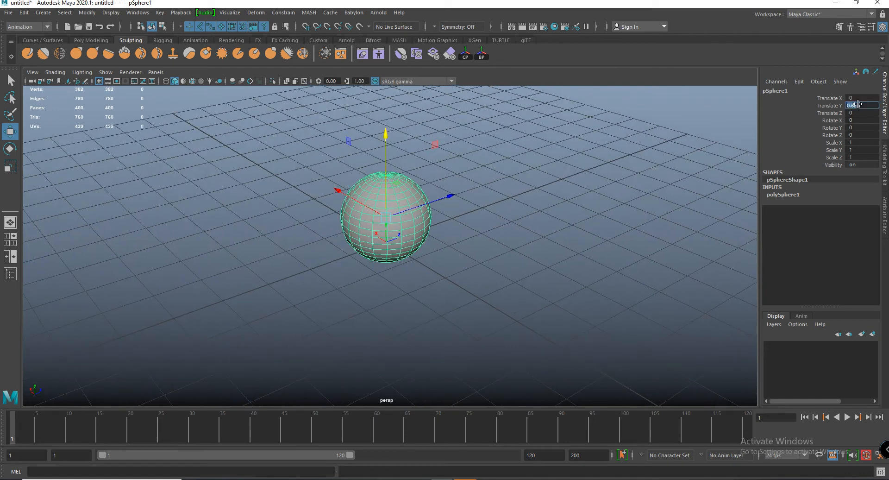
key("Return")
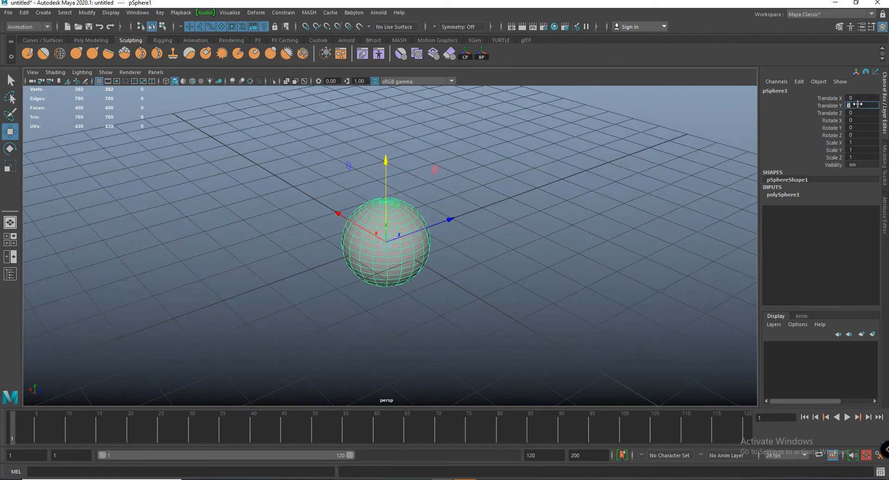
left_click(589, 190)
- Select the sphere and set a keyframe on all its transform channels at frame 1
left_click(378, 230)
left_click_drag(440, 240, 452, 189, "alt")
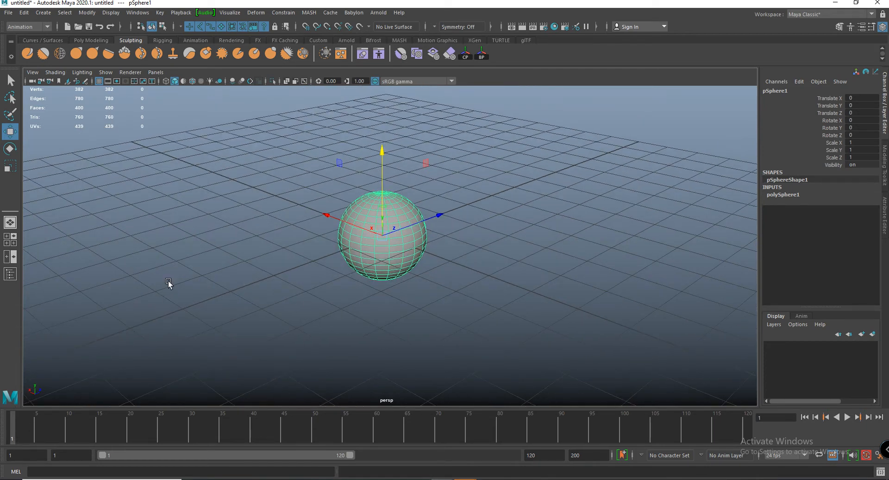
key("s")
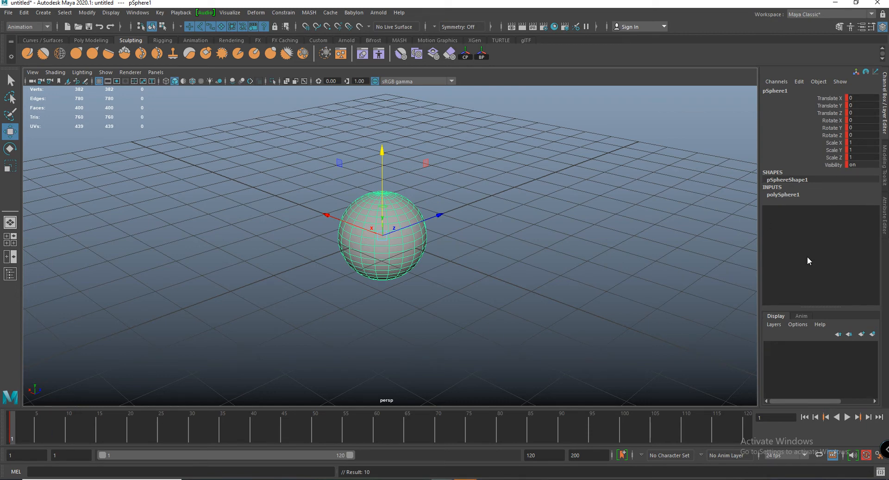
- Go to frame 35 and raise the sphere along the Y axis to about 3.18 units
key("alt+v")
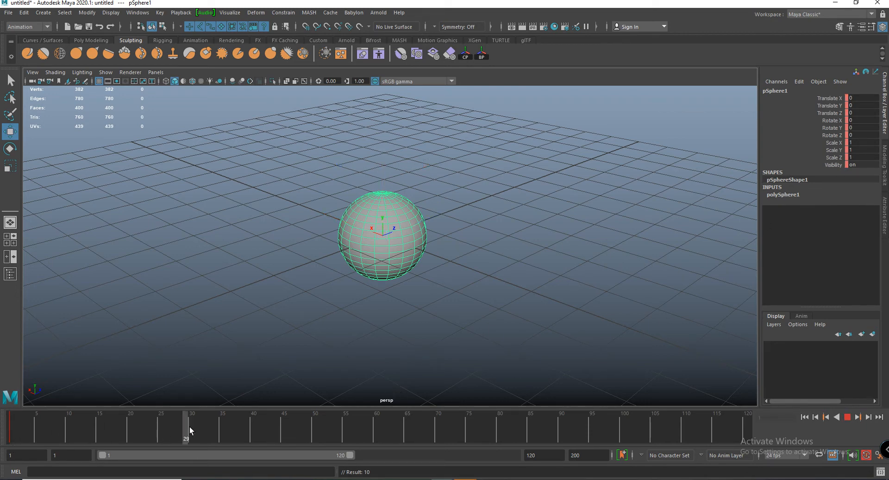
left_click(221, 429)
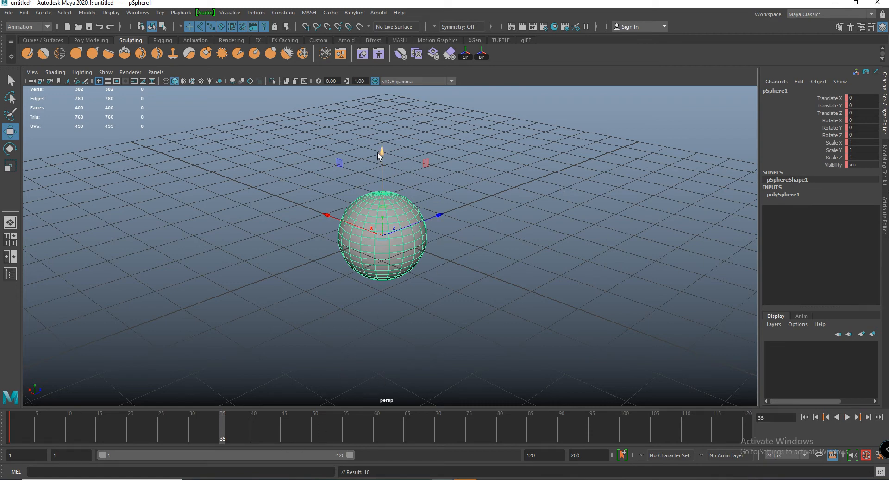
left_click_drag(381, 154, 376, 3)
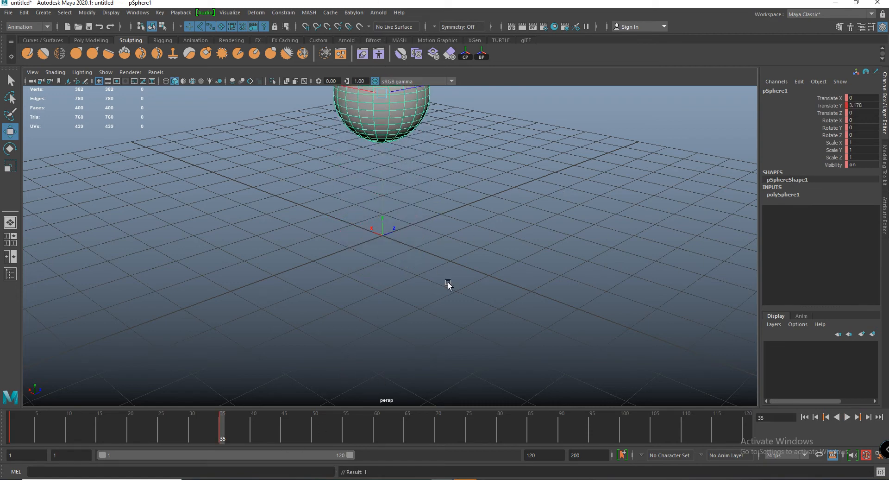
scroll(448, 283, "down", 2)
- Set the sphere's Translate Y to 10 and key all its transform channels at frame 35
left_click(854, 105)
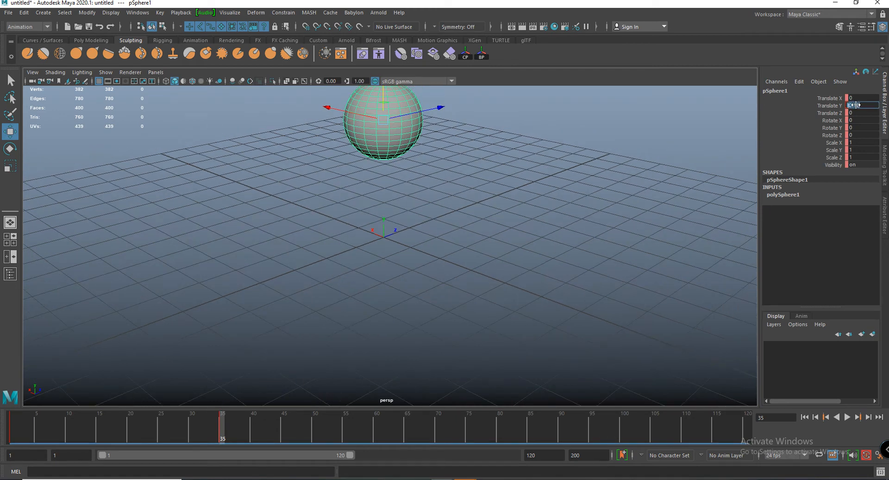
type("10")
key("Return")
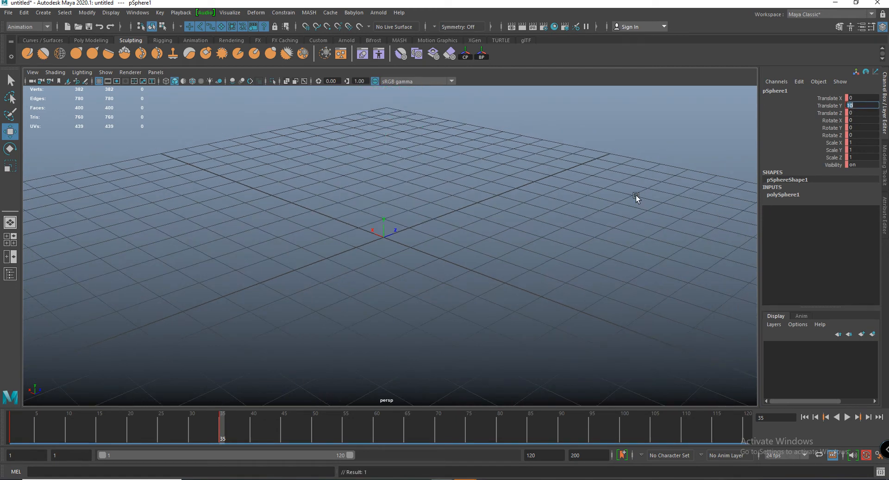
scroll(577, 199, "down", 2)
key("s")
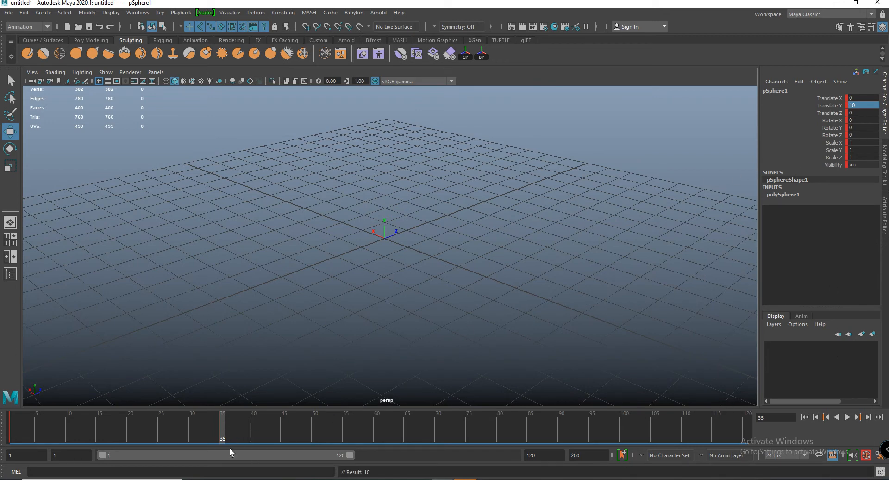
- Review the sphere's upward motion by scrubbing the timeline between frames 1 and 35
left_click_drag(192, 432, 1, 422)
scroll(398, 292, "down", 2)
left_click_drag(385, 284, 376, 285, "alt")
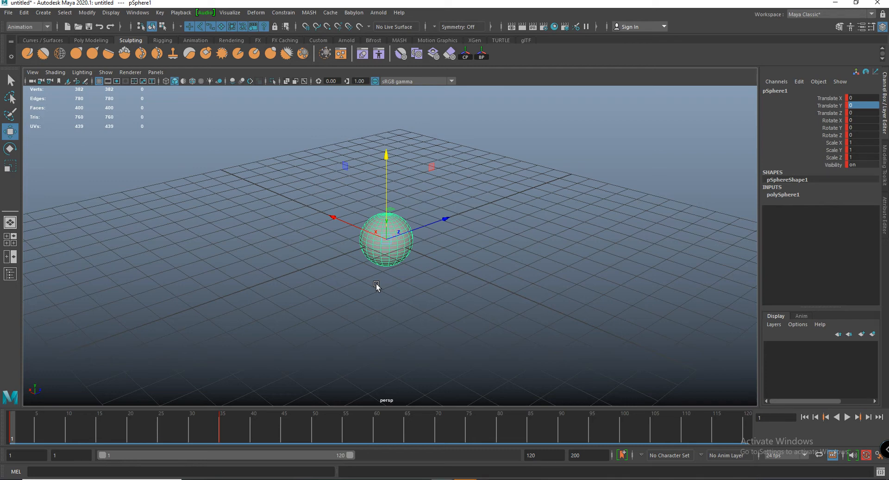
left_click(220, 423)
left_click(13, 430)
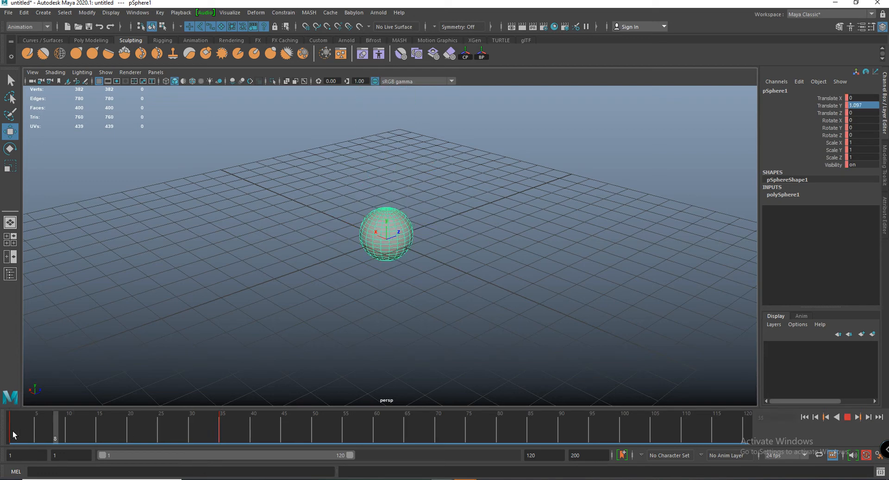
left_click(223, 427)
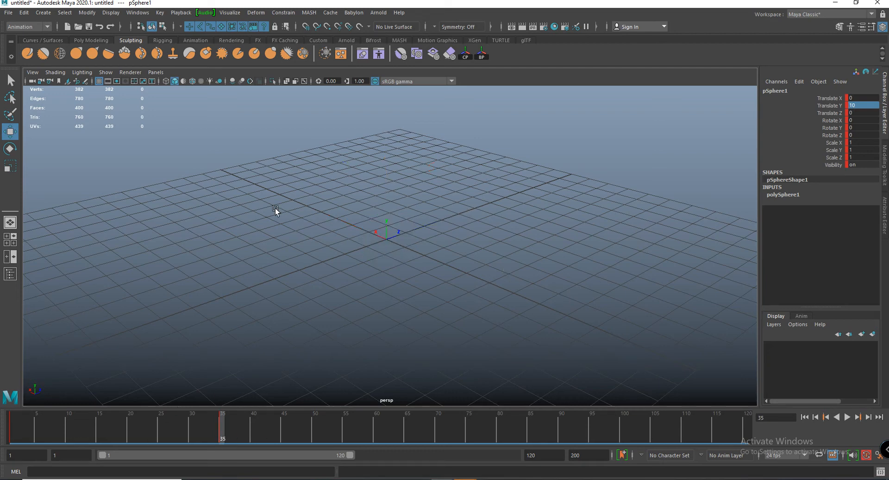
- Frame the sphere's whole path in the view, then play and scrub its rise between frames 1 and 35
right_click_drag(457, 218, 271, 218, "alt")
middle_click_drag(277, 222, 302, 248, "alt")
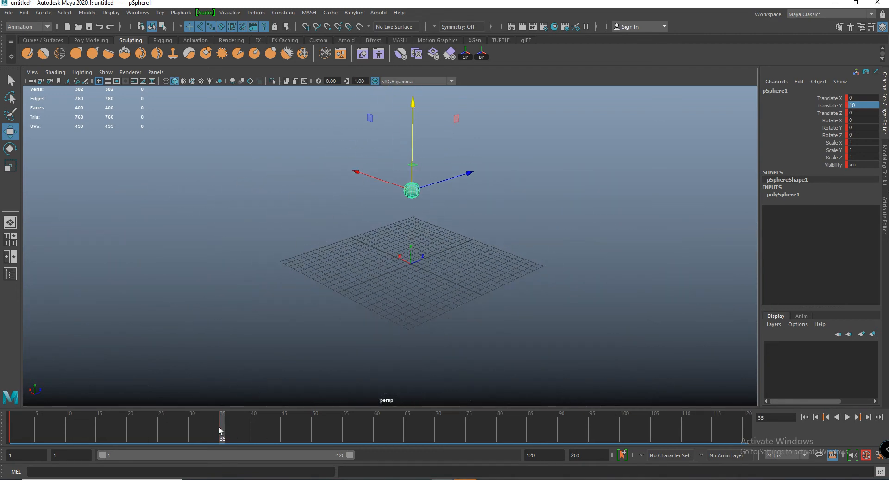
key("alt+v")
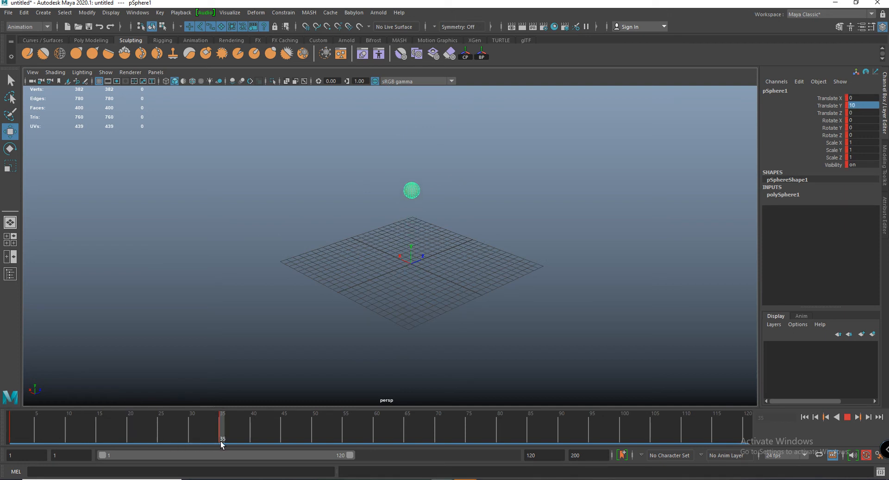
left_click_drag(223, 443, 11, 444)
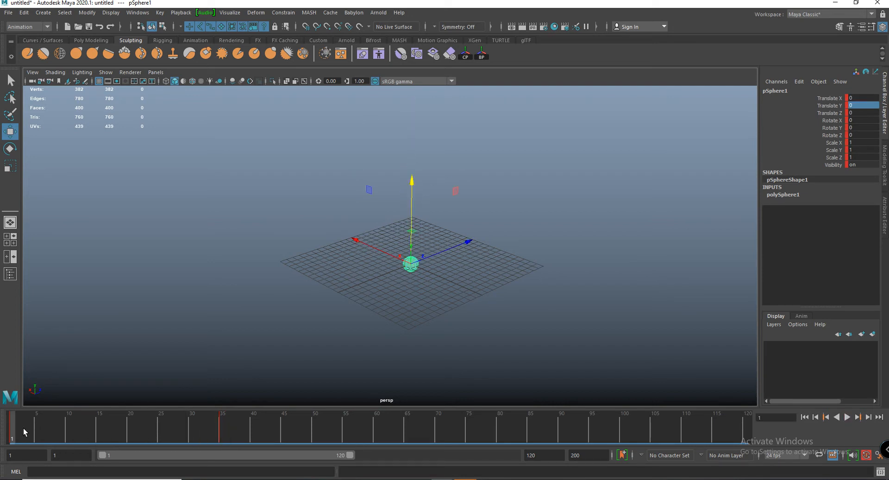
left_click_drag(99, 444, 226, 458)
left_click(13, 435)
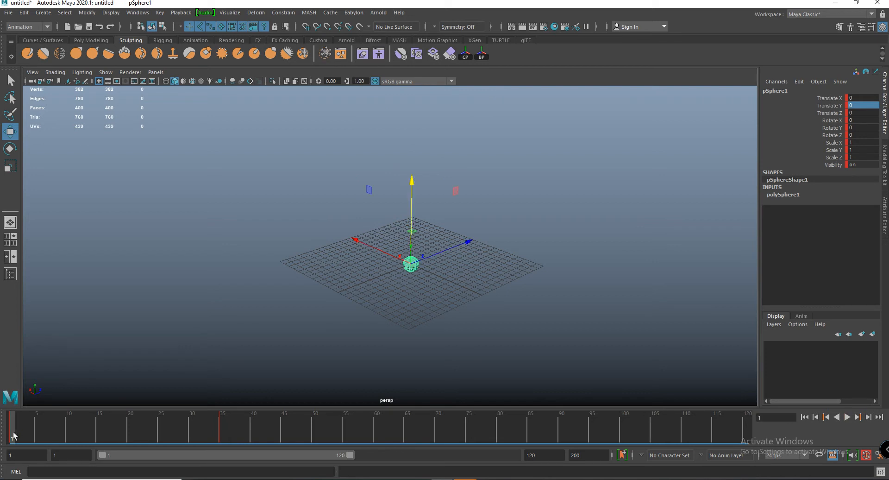
key("alt+v")
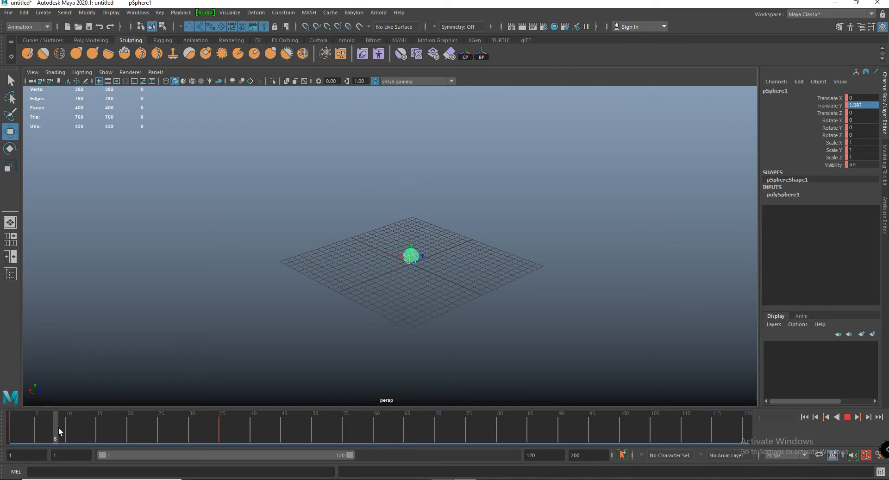
key("alt+v")
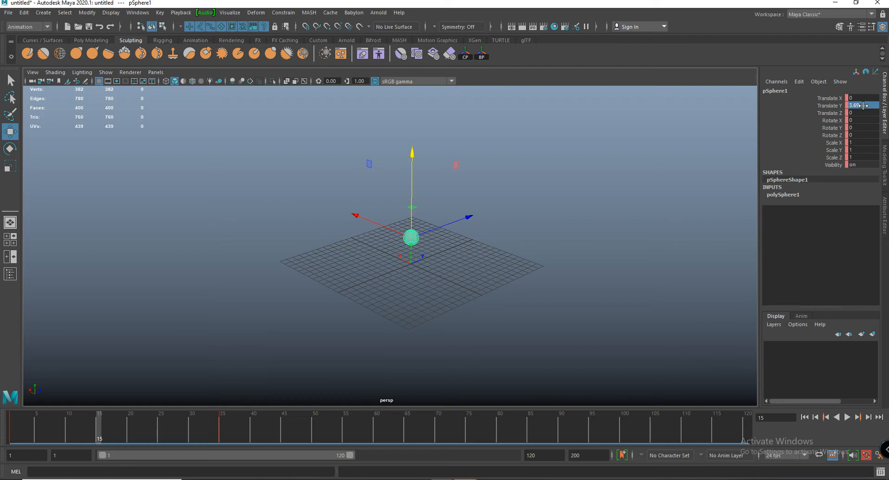
left_click_drag(121, 427, 217, 429)
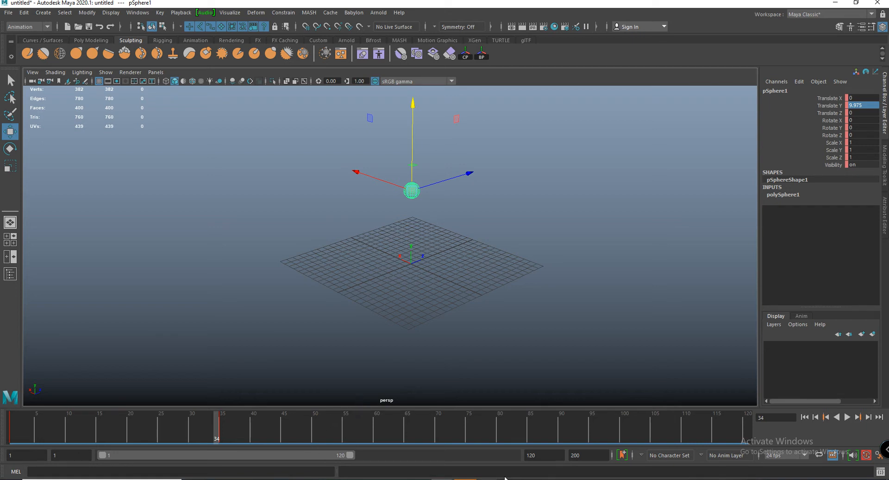
left_click_drag(213, 428, 93, 434)
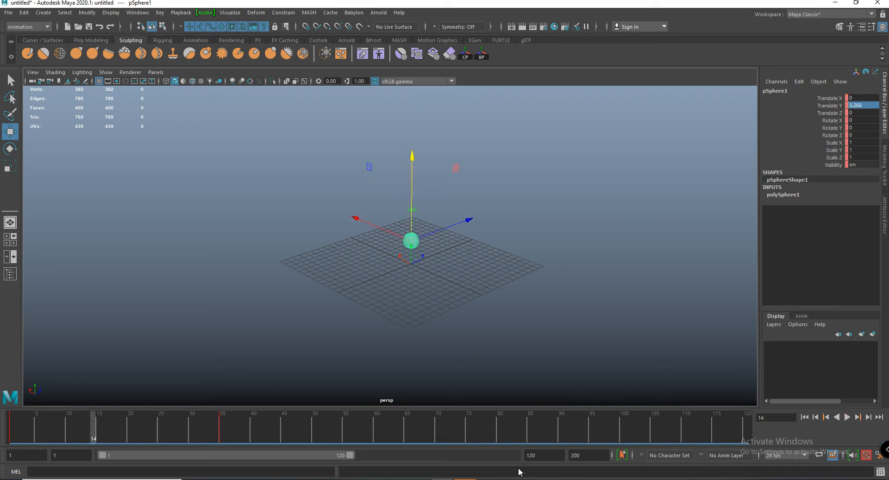
- Set the end of the playback range to frame 100 and play the animation through it
double_click(532, 455)
type("10")
key("Return")
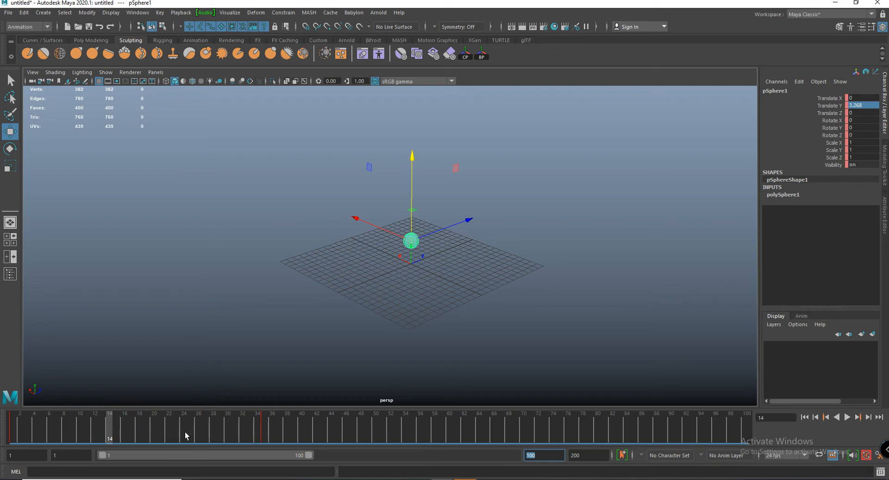
key("alt+v")
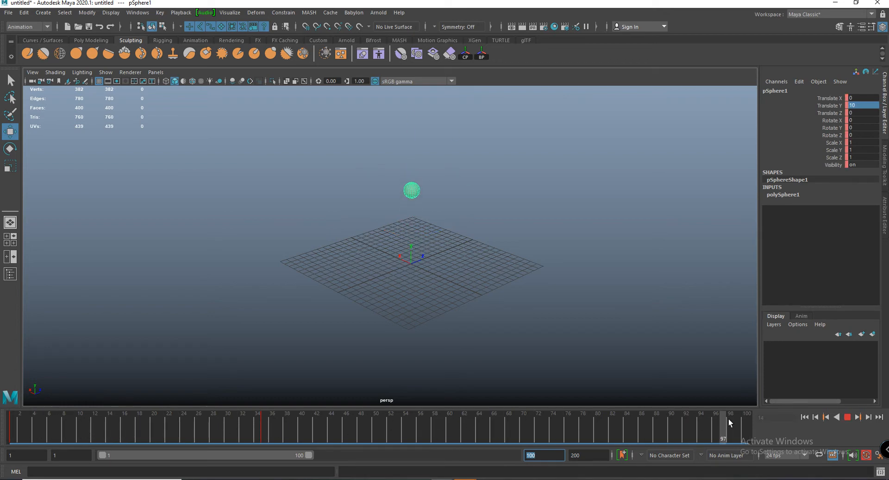
key("alt+v")
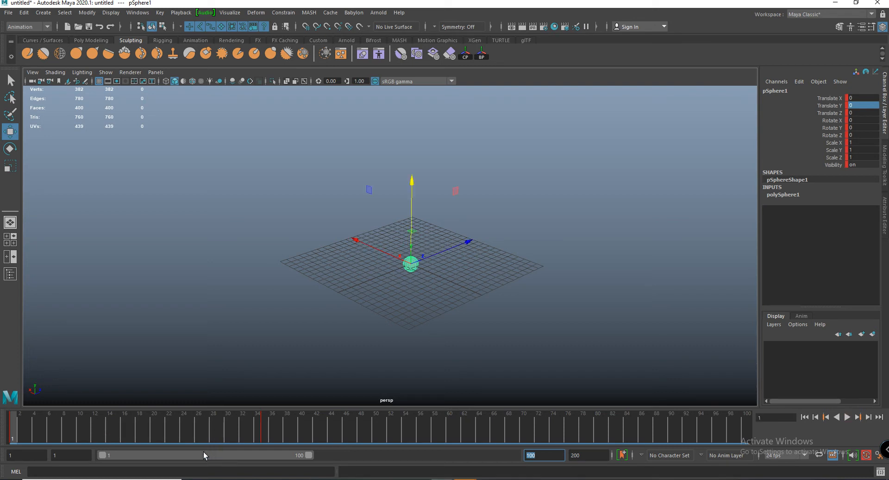
- Shift the playback range to frames 101–200, restore it to 1–100 and return to frame 1
left_click_drag(204, 452, 569, 431)
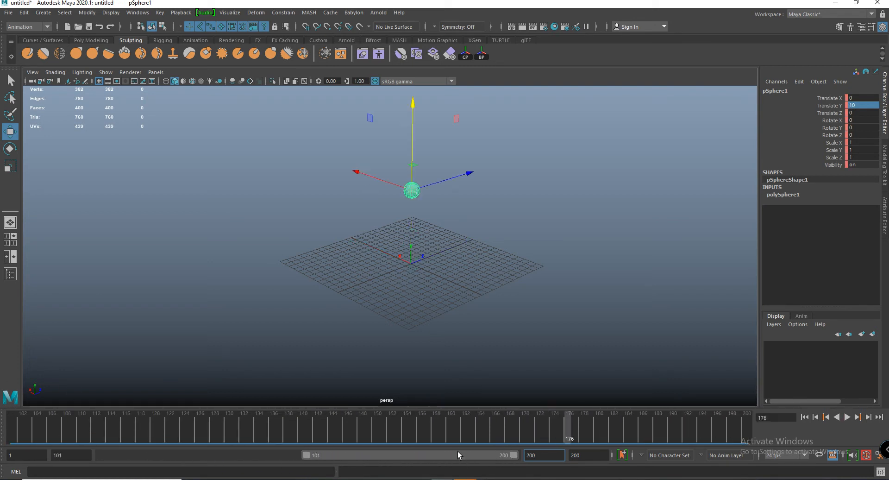
left_click_drag(458, 454, 84, 450)
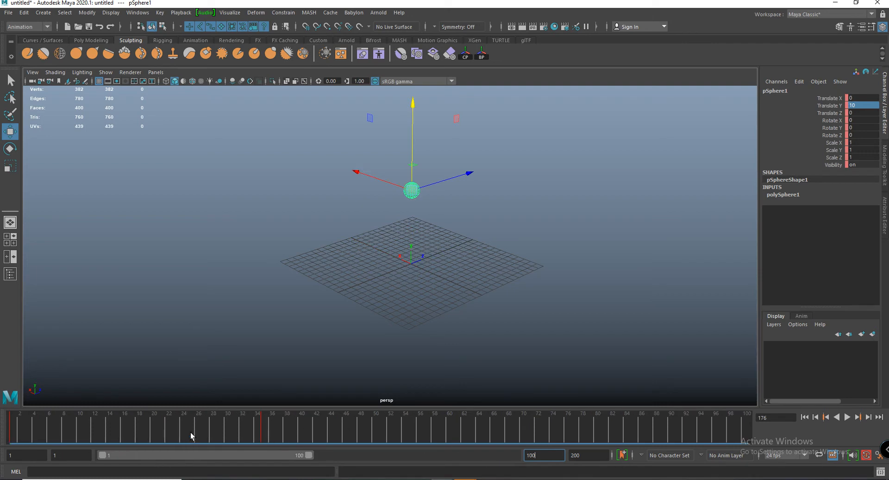
left_click_drag(191, 432, 20, 426)
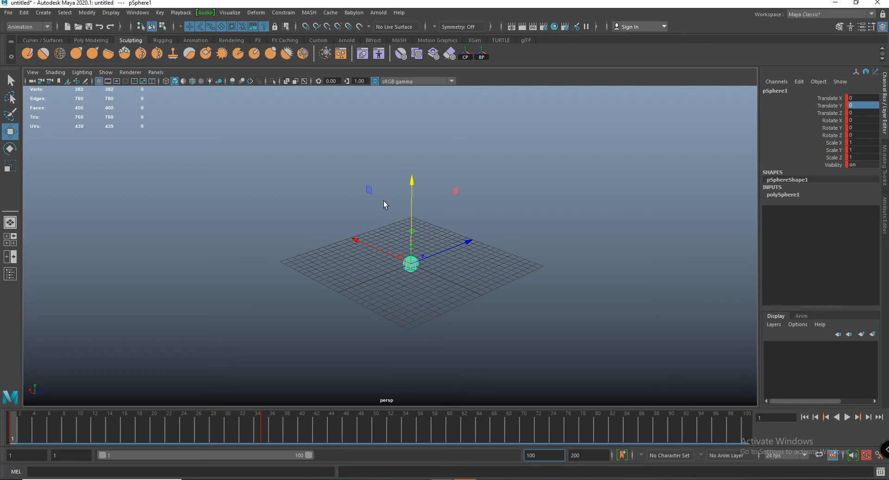
- Look at the available playback frame rates without changing the 24 fps setting
right_click_drag(342, 166, 370, 190, "alt")
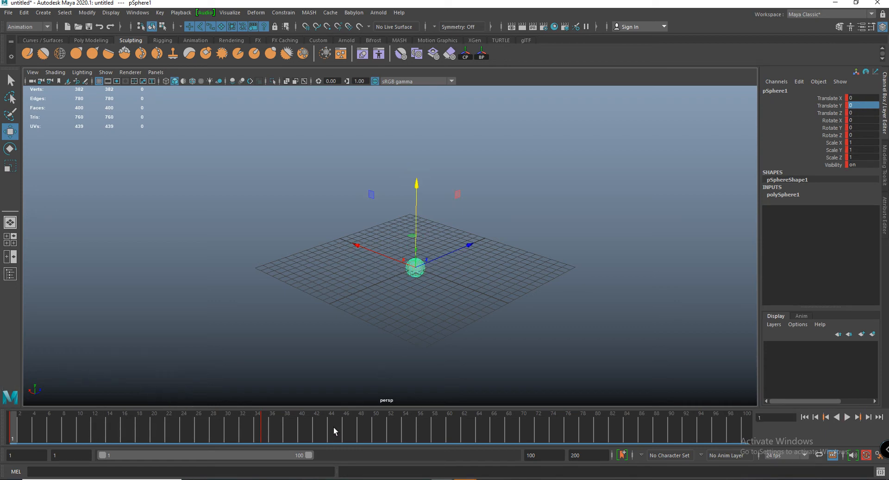
left_click(780, 456)
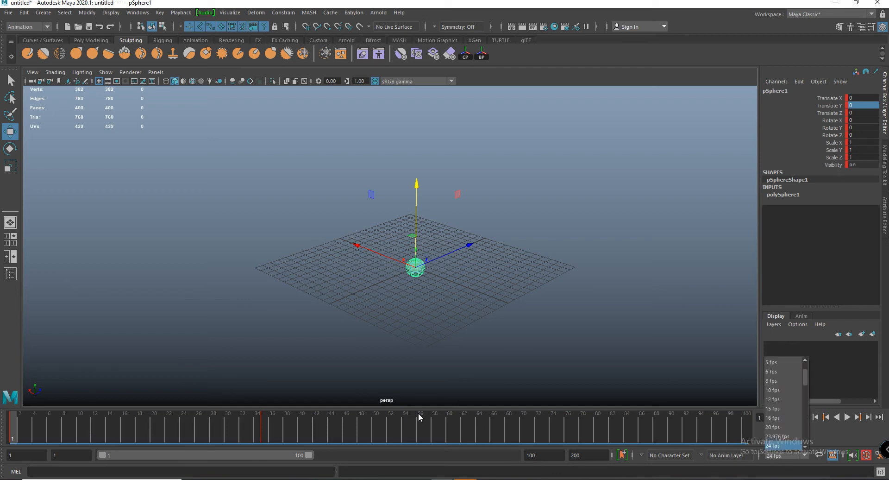
left_click(161, 437)
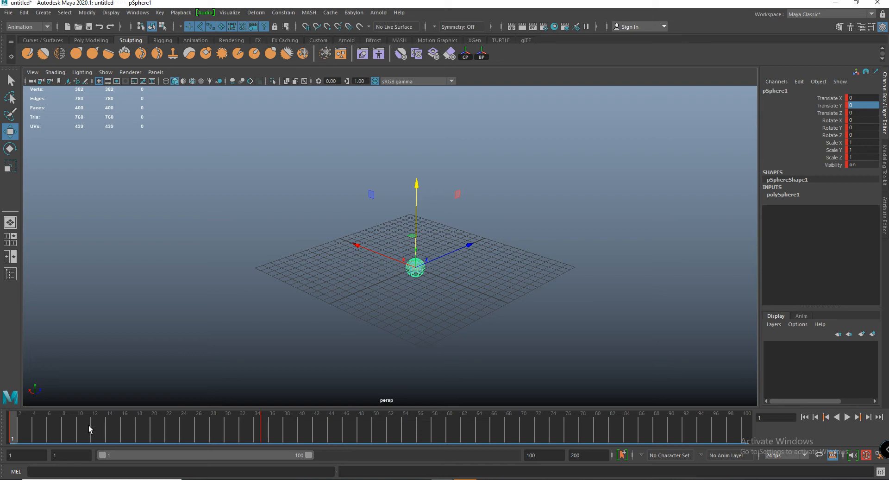
- Play the sphere's animation and scrub through its keyed frames to judge its timing
key("alt+v")
left_click_drag(27, 427, 1, 431)
key("alt+v")
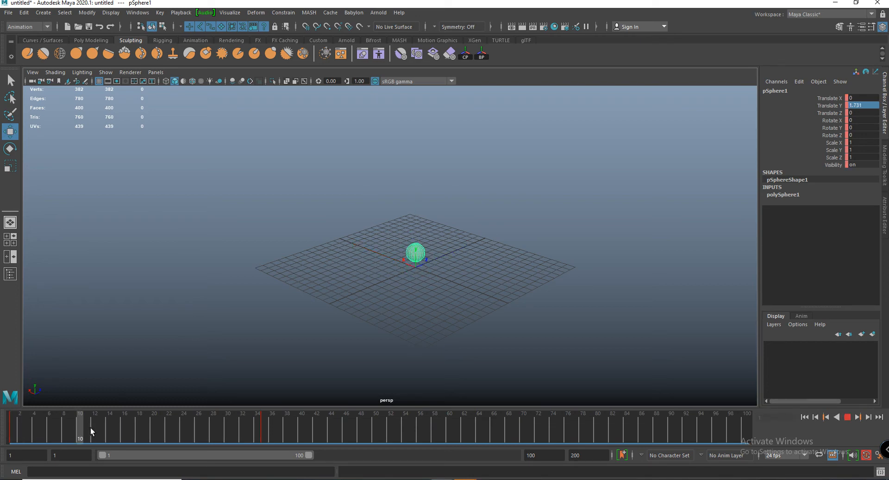
left_click_drag(269, 429, 45, 437)
left_click(20, 437)
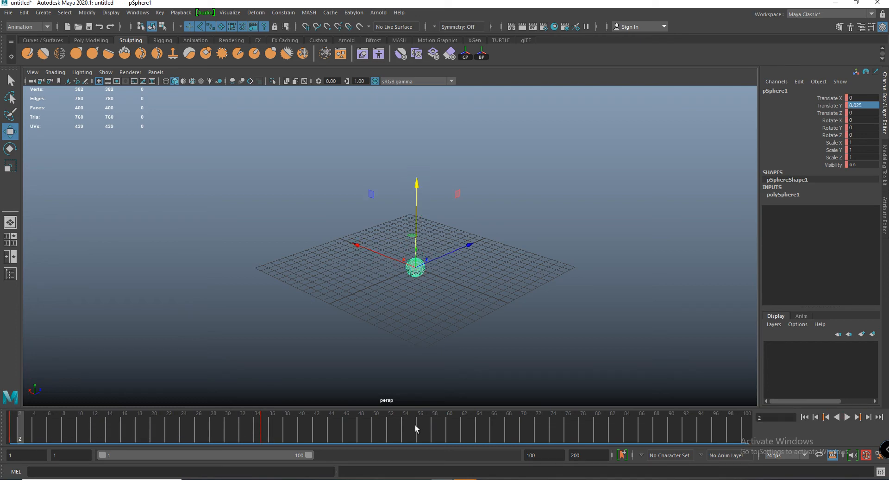
- Check the frame rate setting again and play the animation from frame 1
left_click(775, 457)
left_click(774, 459)
left_click_drag(437, 424, 12, 425)
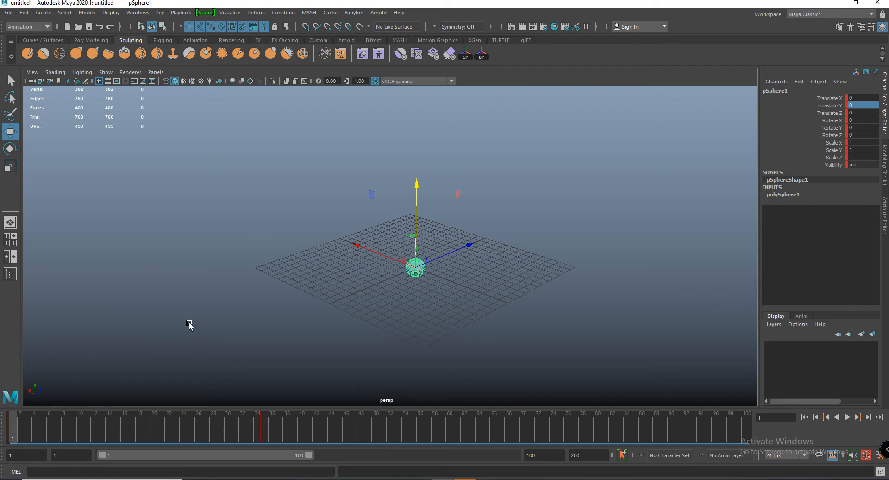
key("alt+v")
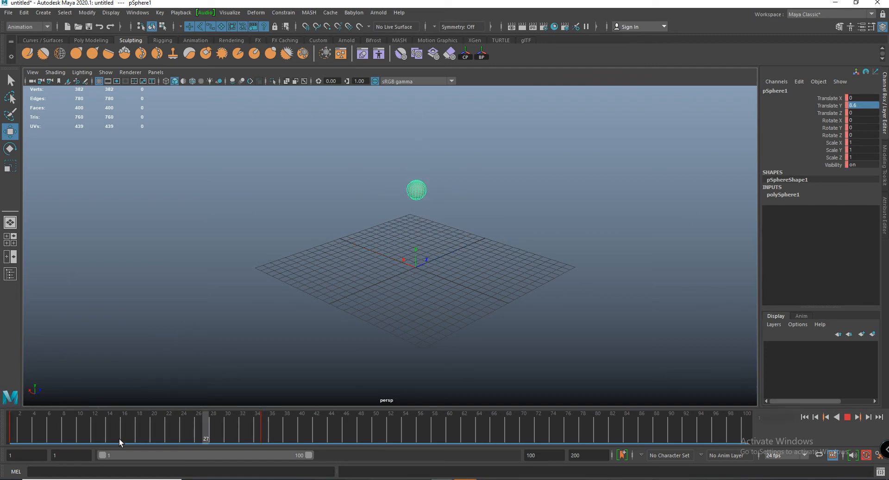
key("alt+v")
- Select the sphere and delete all its keyframes across the whole timeline
left_click(480, 259)
left_click_drag(480, 259, 477, 294, "alt")
left_click(438, 277)
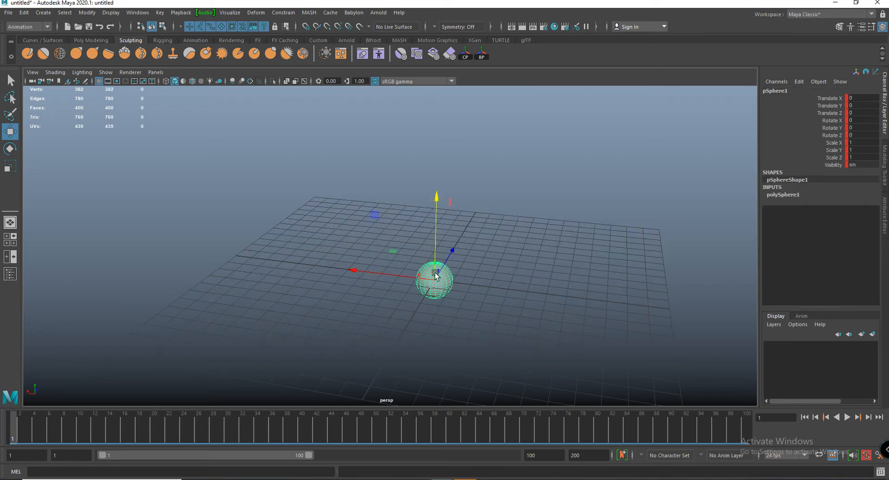
double_click(13, 430)
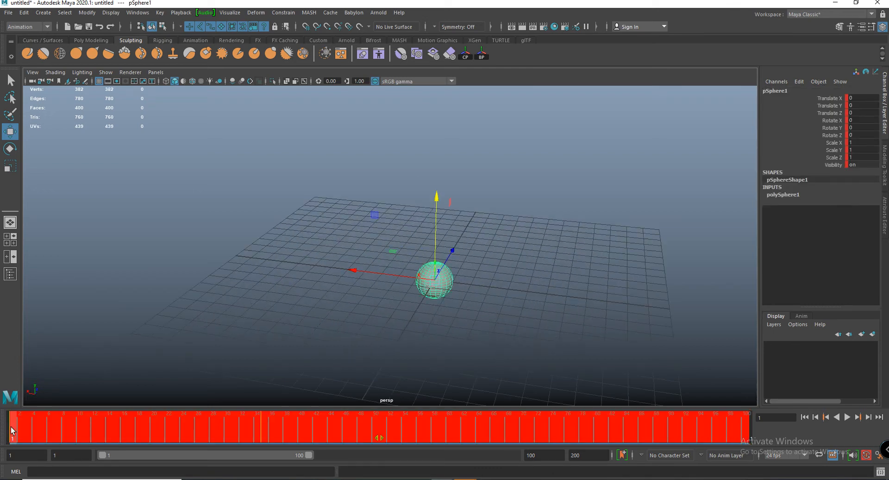
right_click(13, 431)
left_click(36, 284)
- Set the animation's end frame to 24 so the timeline covers frames 1 to 24
left_click_drag(341, 293, 357, 281, "alt")
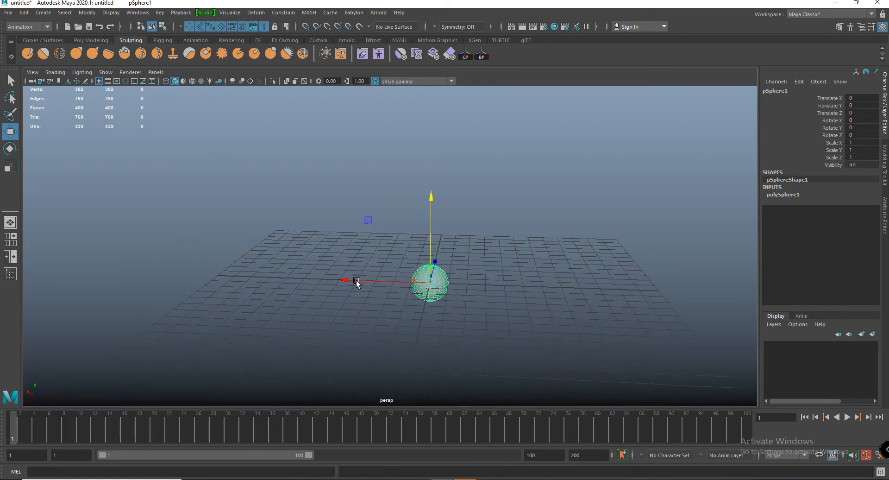
double_click(587, 455)
type("24")
key("Return")
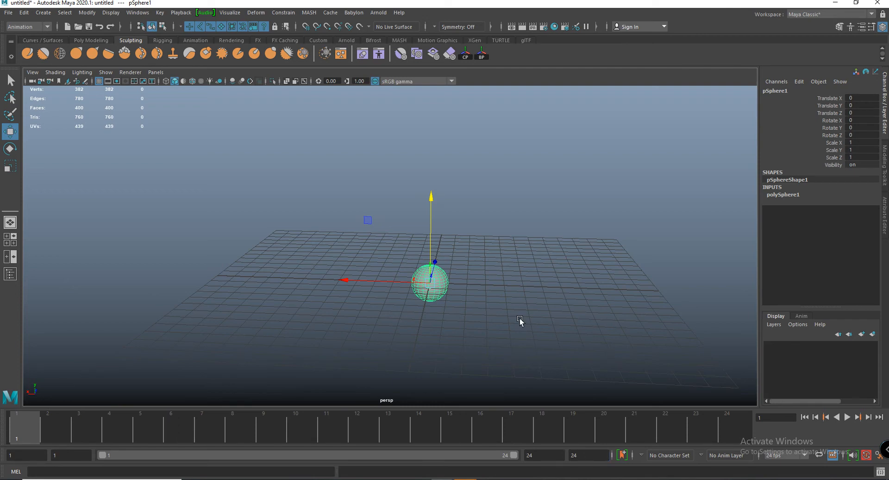
- Raise the sphere along the Y axis to about 1.05 units so it rests on the grid
left_click(529, 221)
left_click(438, 282)
left_click_drag(433, 283, 425, 186, "alt")
left_click_drag(504, 287, 489, 276, "alt")
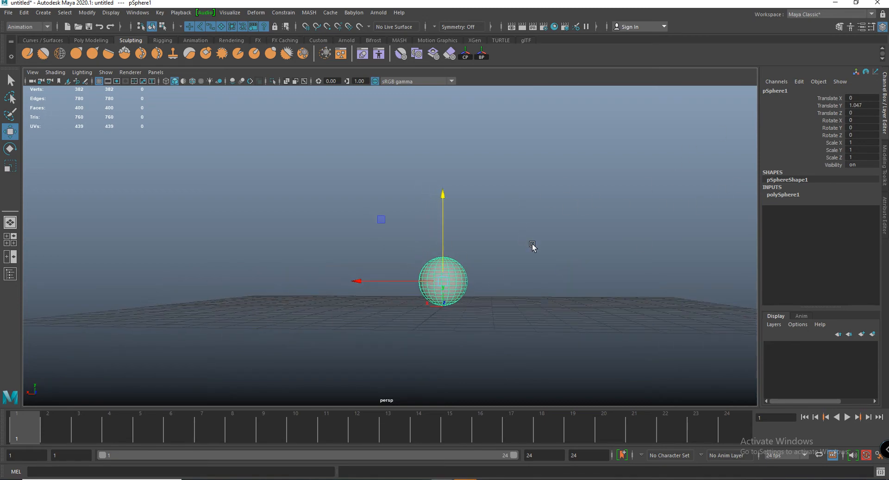
left_click_drag(533, 245, 528, 245, "alt")
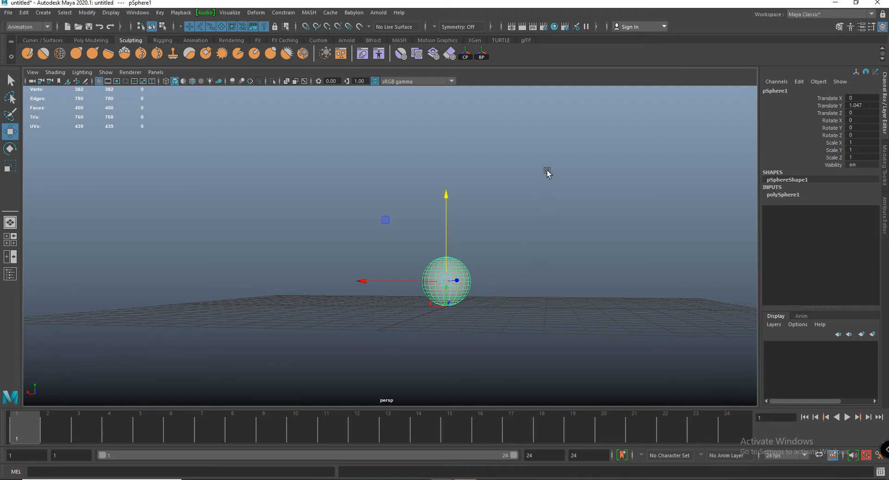
- Freeze the sphere's transformations and delete its construction history
right_click_drag(546, 151, 596, 167)
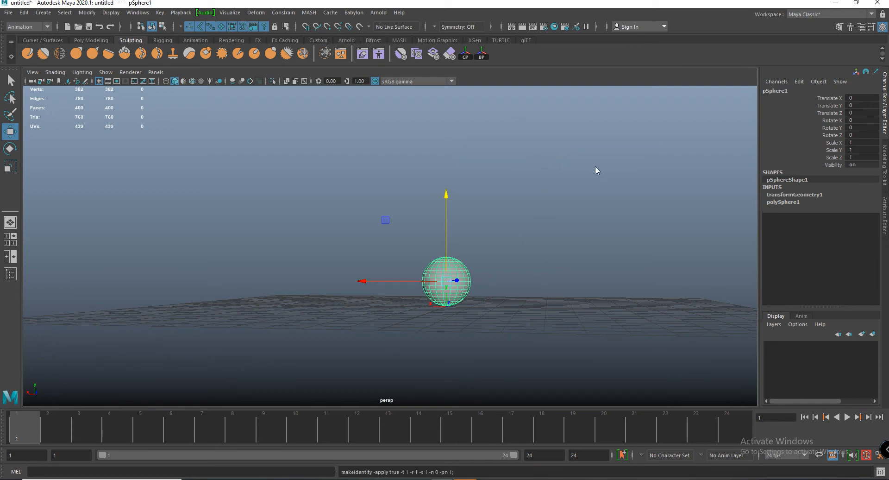
key("alt+shift+d")
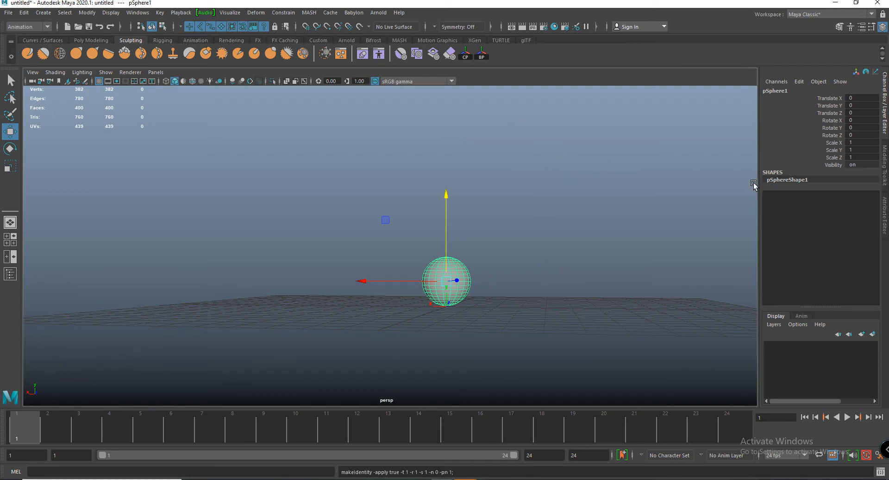
left_click_drag(471, 295, 467, 297, "alt")
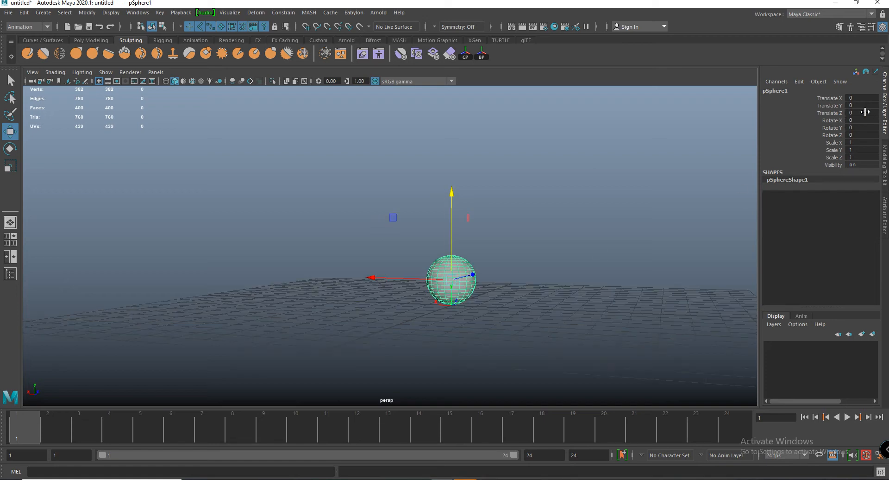
- Select the sphere and set a keyframe on all its transform channels at frame 1
left_click(597, 200)
left_click(437, 280)
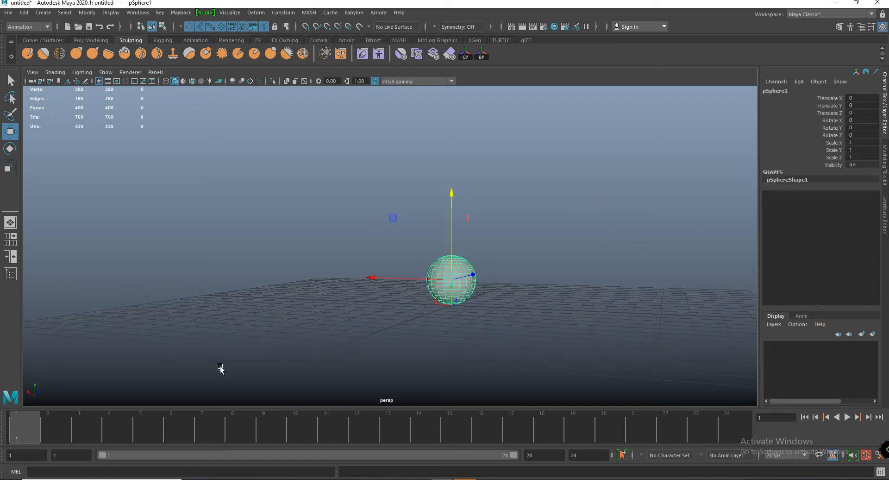
right_click(19, 431)
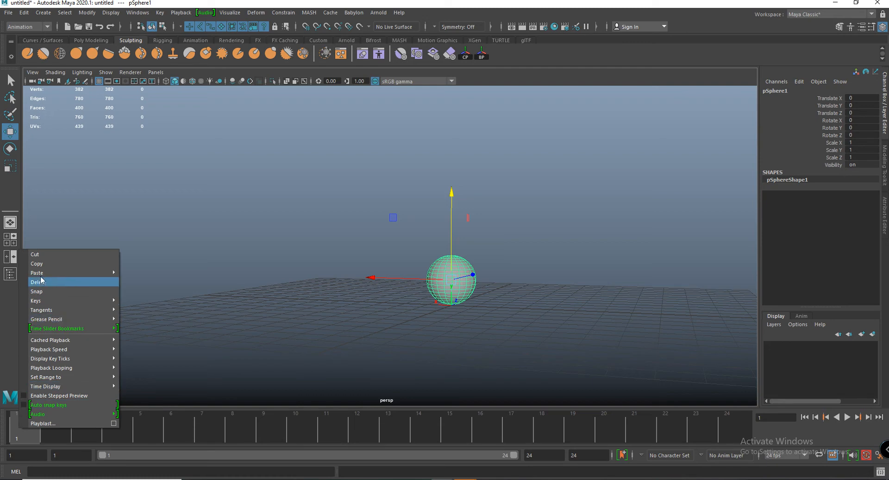
left_click(16, 439)
key("s")
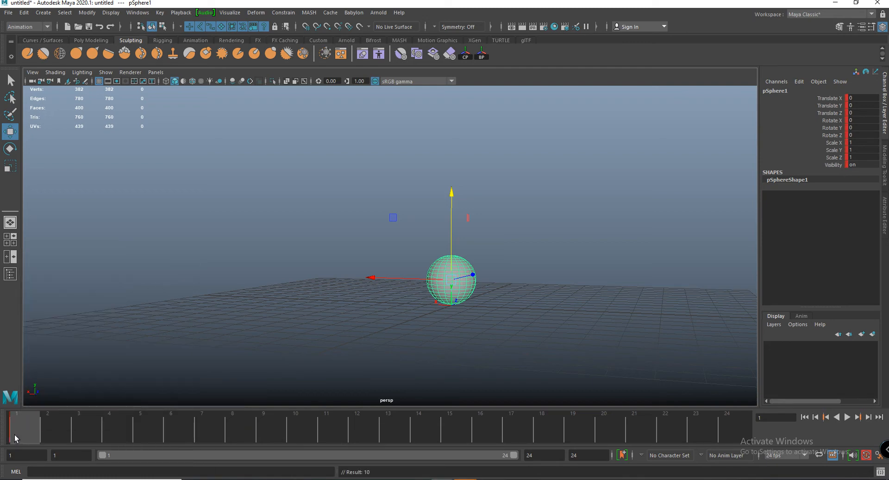
- Key all the sphere's transform channels at frame 24 and check playback between frames 1 and 24
mouse_move(21, 438)
left_mouse_down()
mouse_move(726, 441)
mouse_move(759, 448)
left_mouse_up()
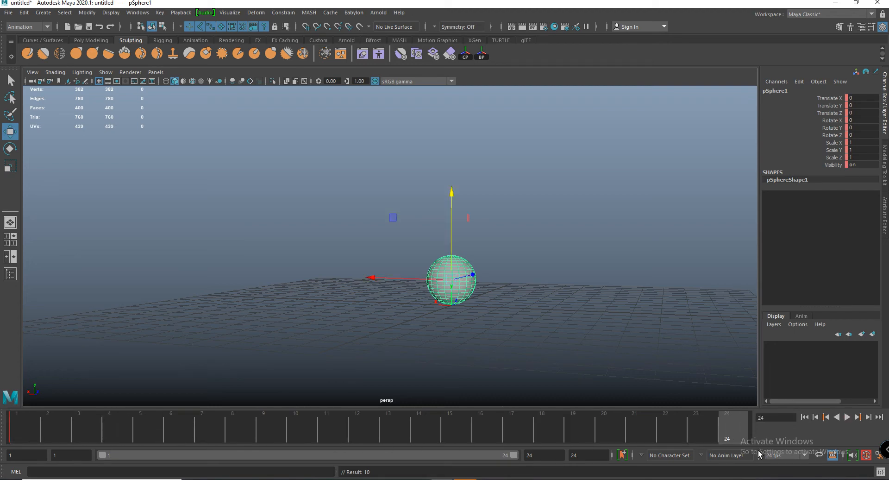
left_click(27, 435)
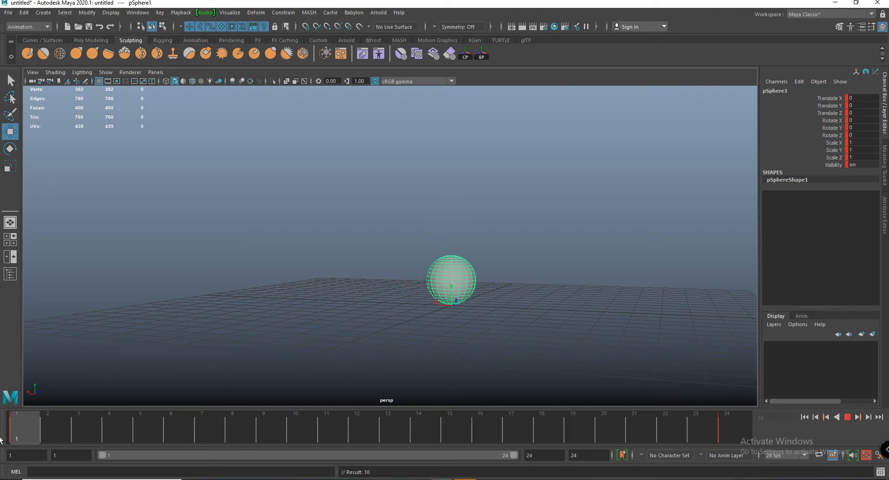
left_click(740, 427)
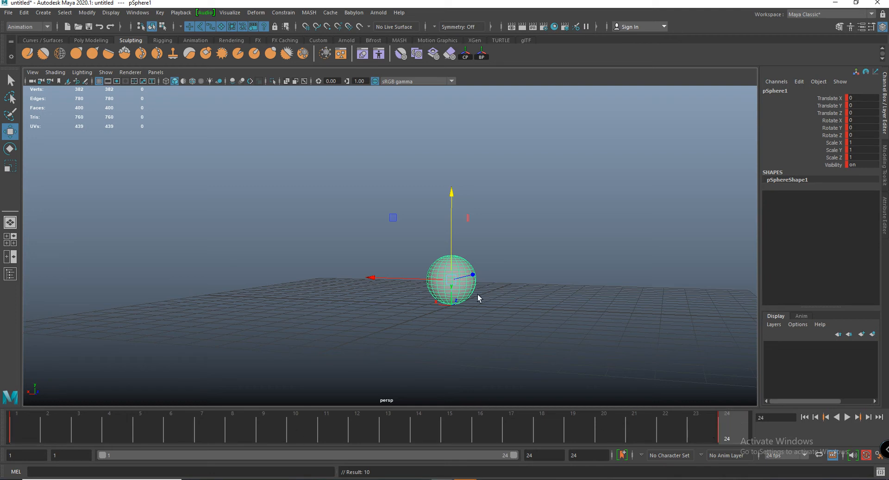
- At frame 12, raise the sphere along the Y axis and set its Translate Y to 8
left_click(362, 427)
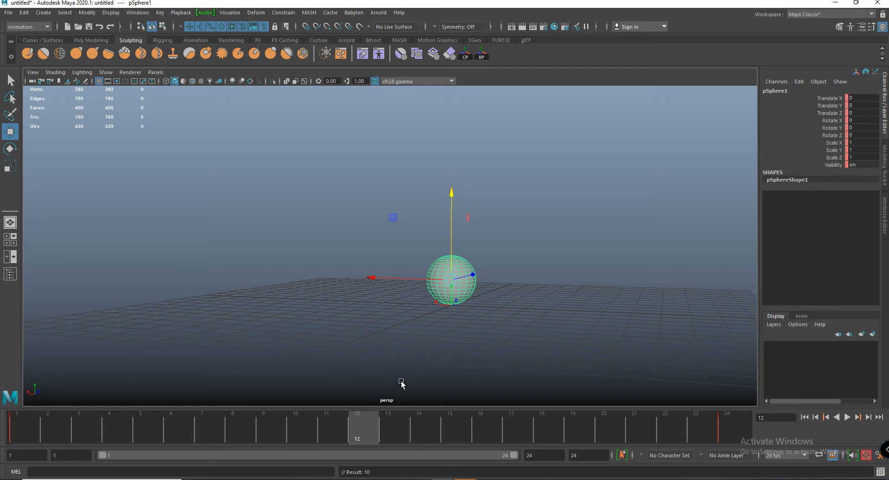
left_click_drag(452, 192, 438, 88)
scroll(427, 176, "down", 2)
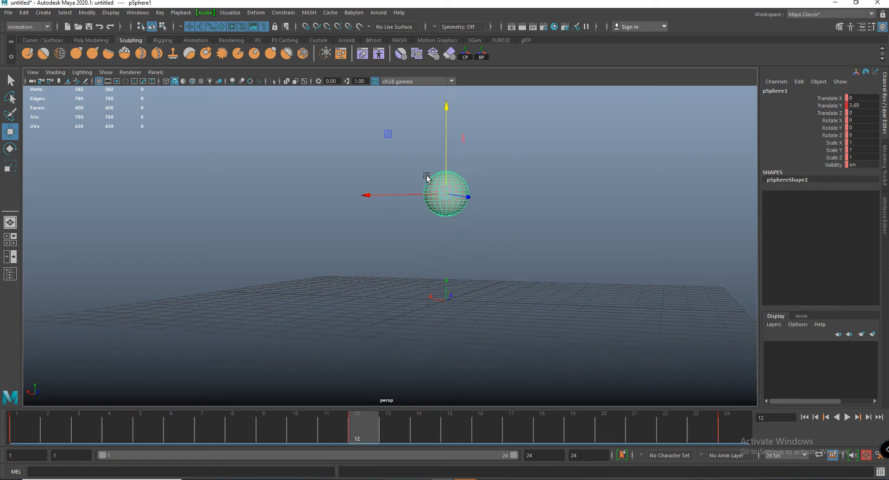
middle_click_drag(427, 176, 434, 222, "alt")
left_click_drag(441, 158, 419, 94)
scroll(340, 191, "down", 3)
left_click_drag(339, 191, 366, 179, "alt")
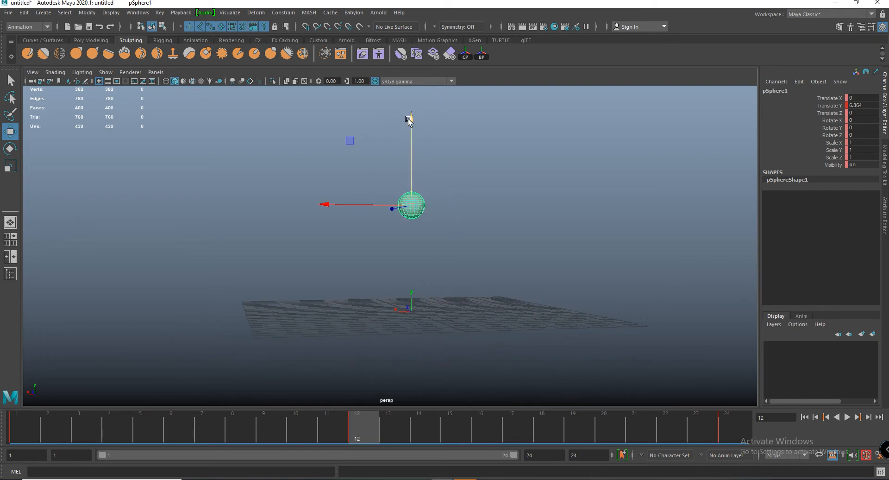
left_click_drag(410, 119, 412, 107)
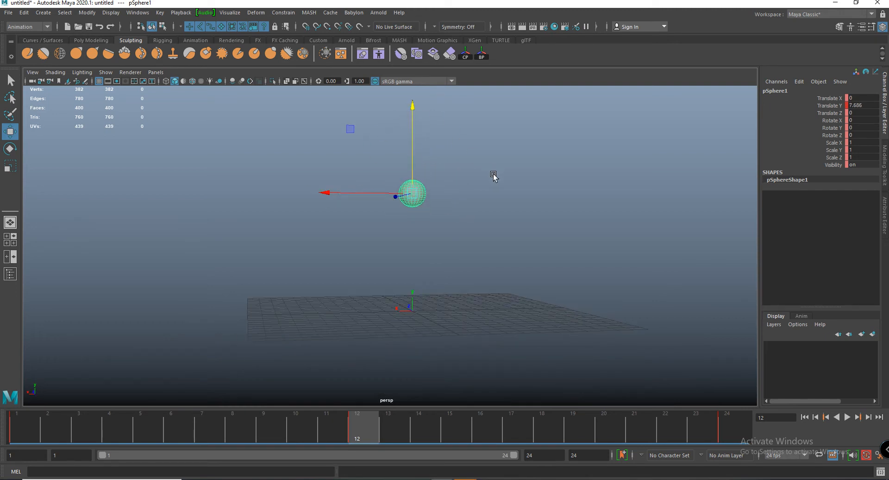
double_click(858, 105)
type("8")
key("Return")
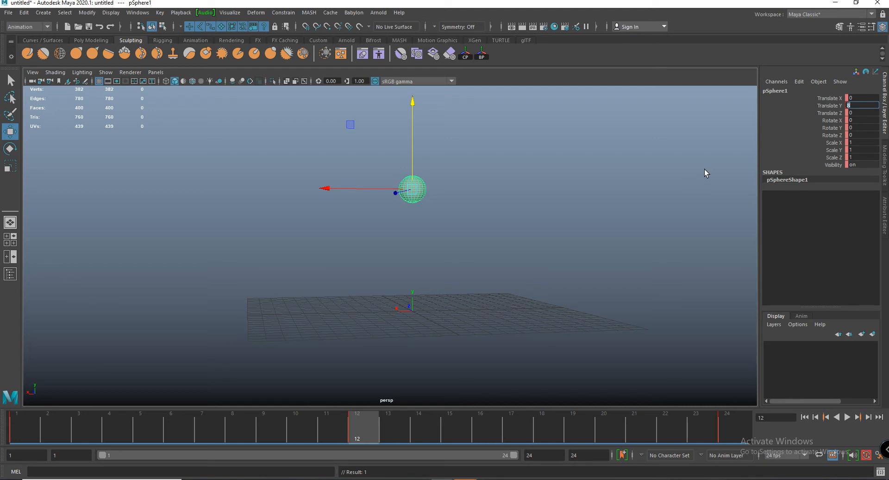
left_click_drag(549, 211, 530, 190, "alt")
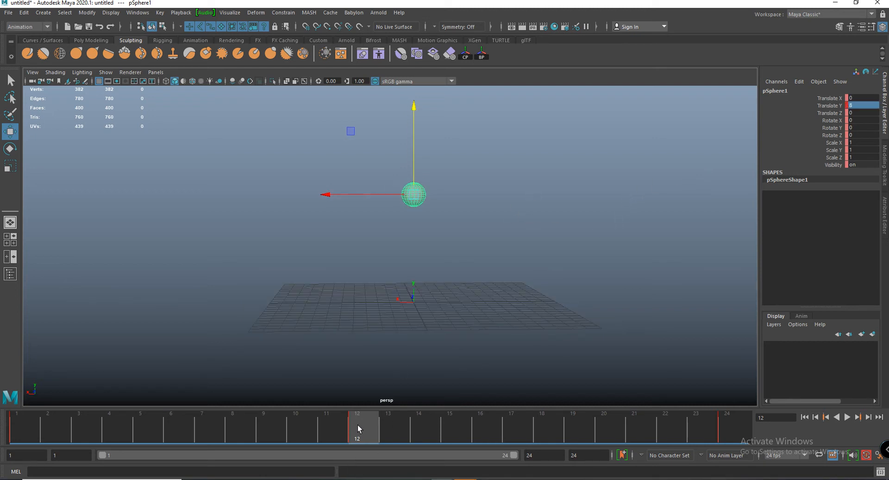
- Compare the sphere's poses at frames 1, 12 and 24, scrub through the range, and play back the animation
left_click_drag(357, 424, 41, 426)
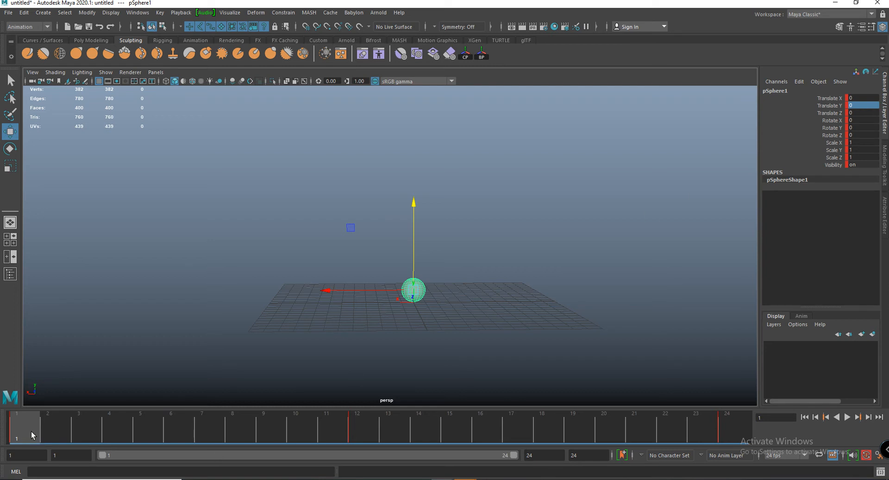
left_click(732, 431)
left_click(362, 425)
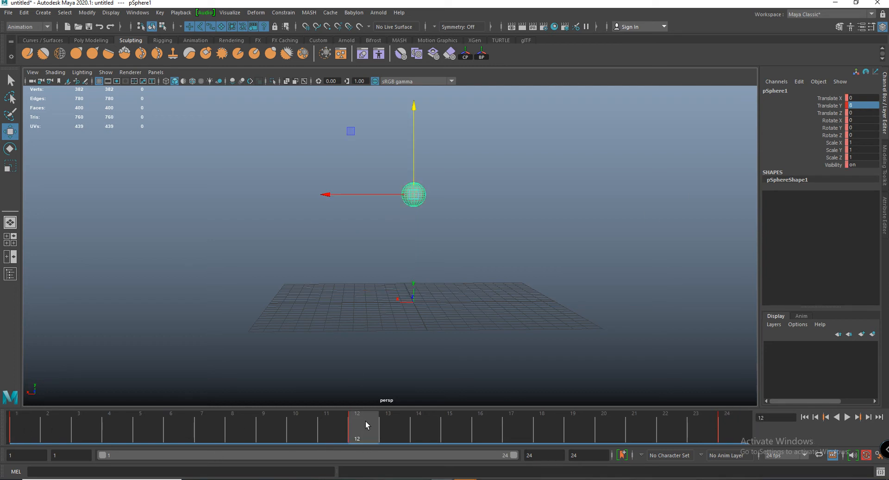
left_click(743, 433)
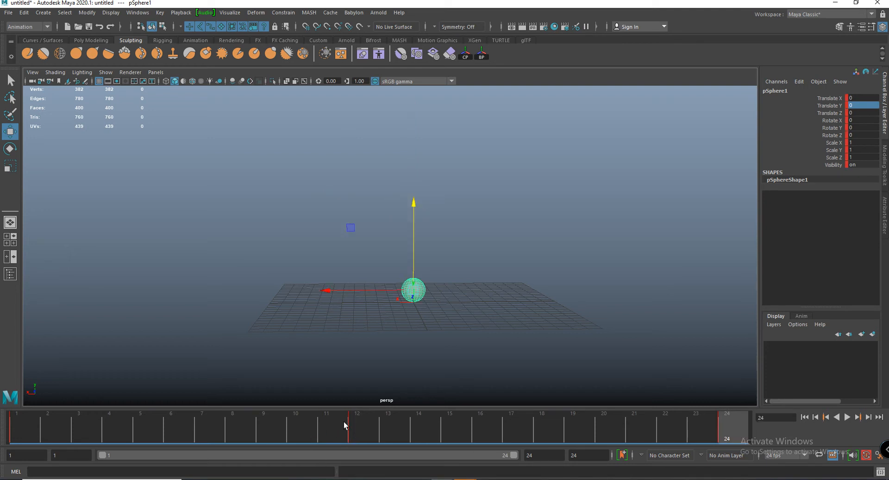
left_click(361, 427)
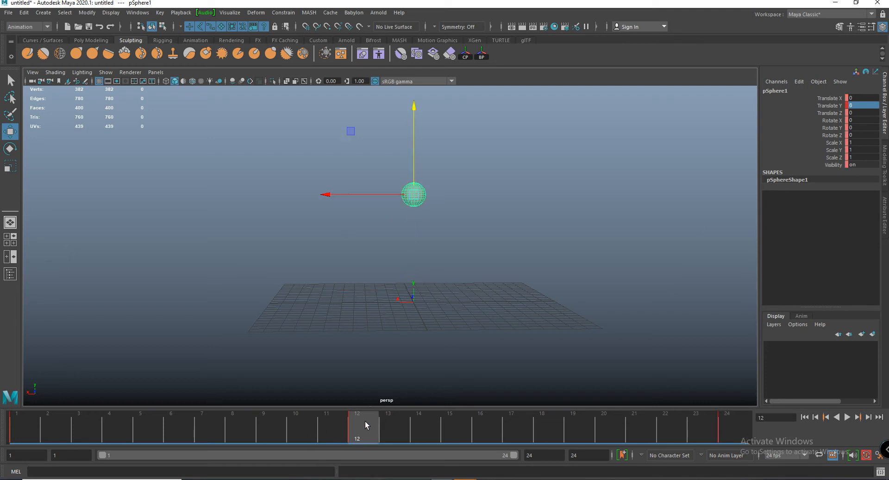
key("alt+v")
left_click_drag(28, 432, 759, 419)
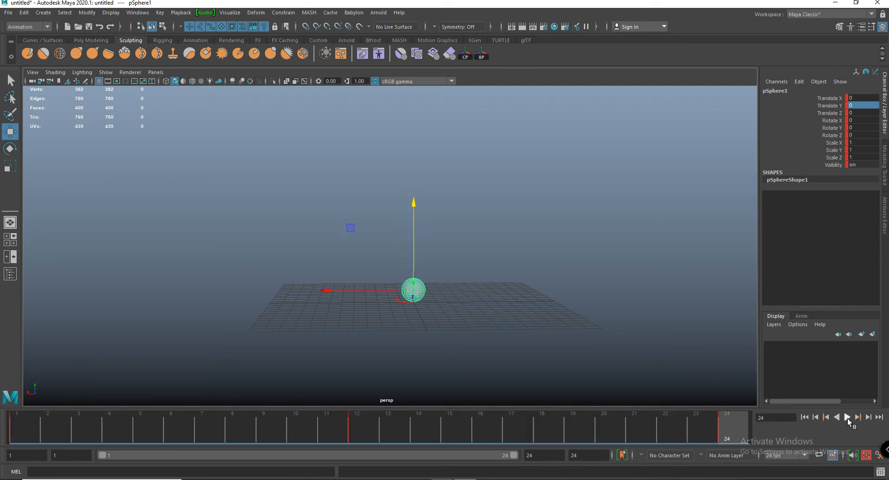
left_click(848, 417)
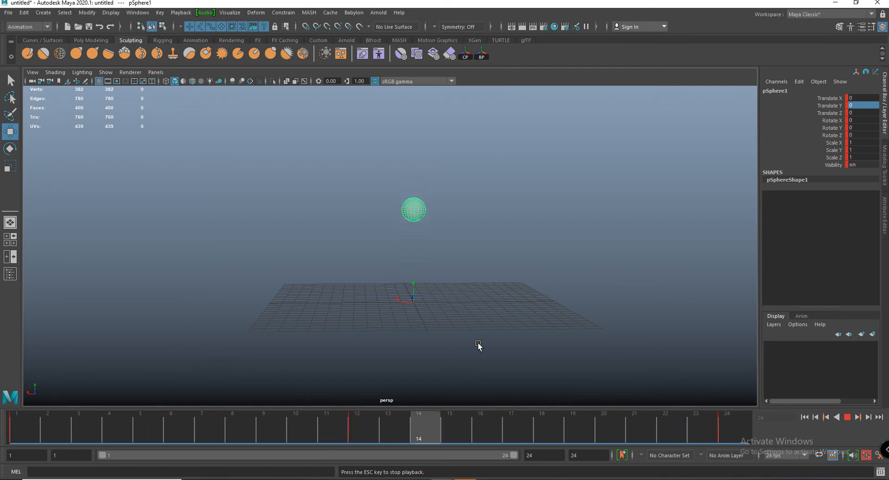
key("Escape")
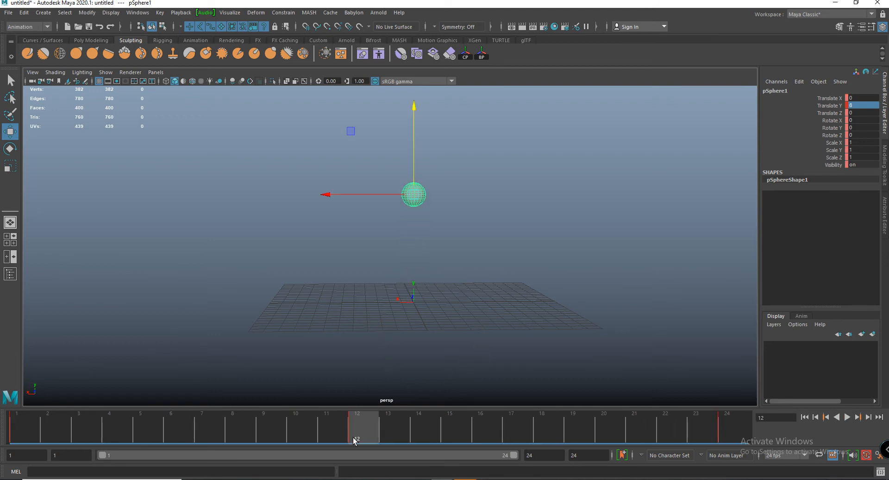
- At frame 12, move the sphere freely to about X 9.284, Y 8.415, Z -2.346 and key only its translation channels
right_click_drag(399, 248, 468, 300, "alt")
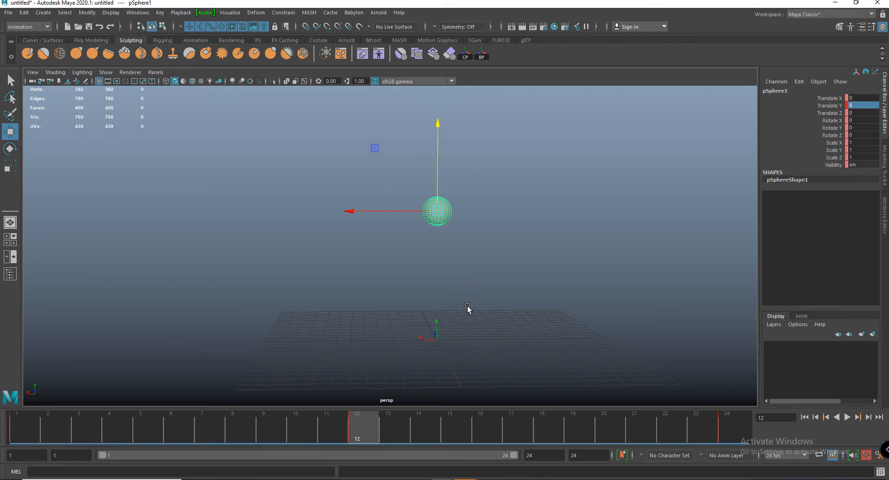
left_click_drag(468, 307, 297, 205, "alt")
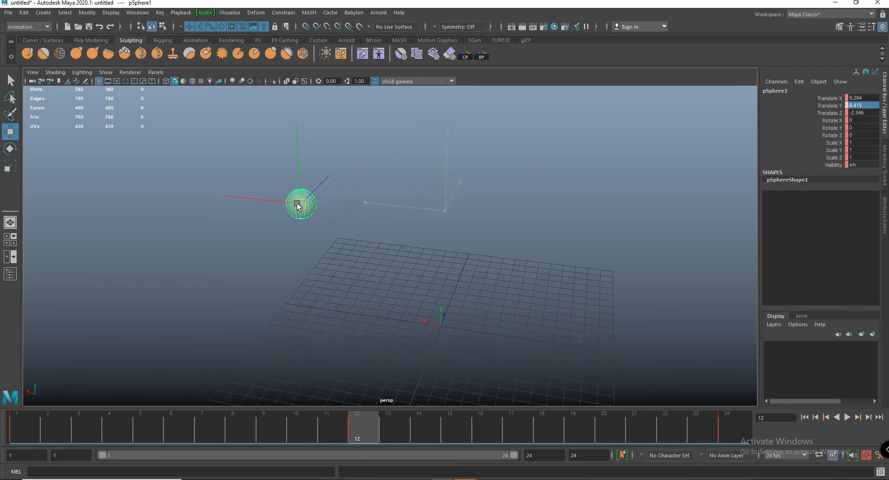
key("shift+w")
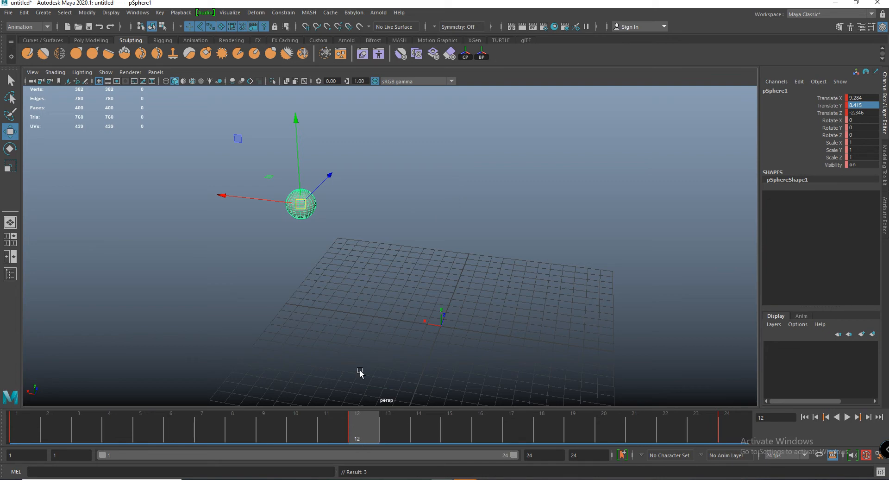
left_click_drag(342, 264, 379, 228, "alt")
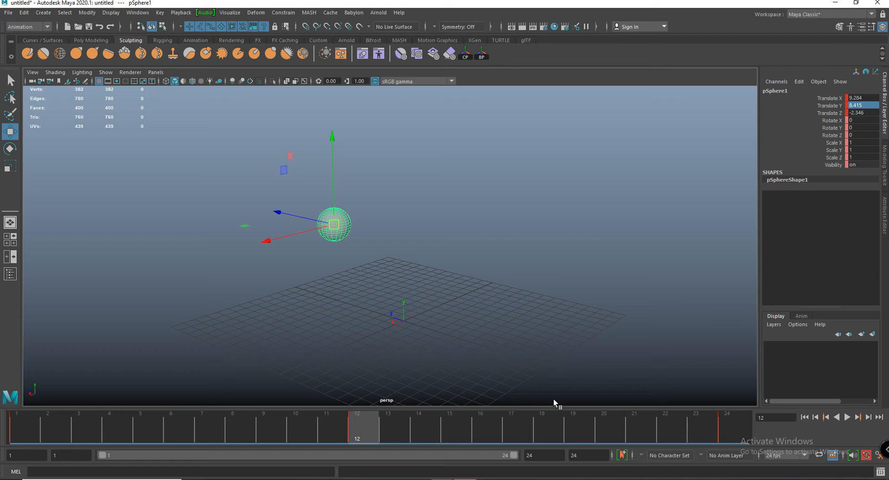
- Move the sphere at frame 12 to about X 8.08, Y 12.736, Z -10.641 and key its translation channels
left_click_drag(363, 277, 412, 272, "alt")
left_click_drag(409, 242, 551, 159)
key("shift+w")
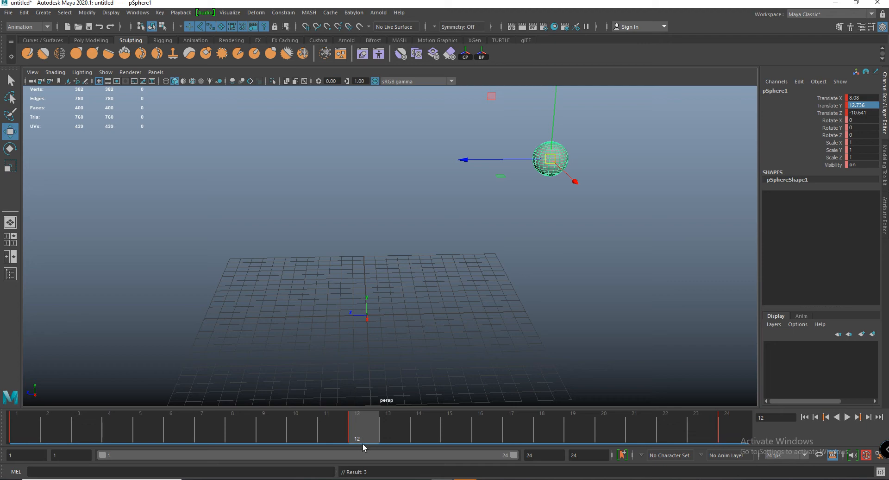
- Set the sphere's Translate Z and Translate X to 0 at frame 12
left_click_drag(443, 244, 397, 240, "alt")
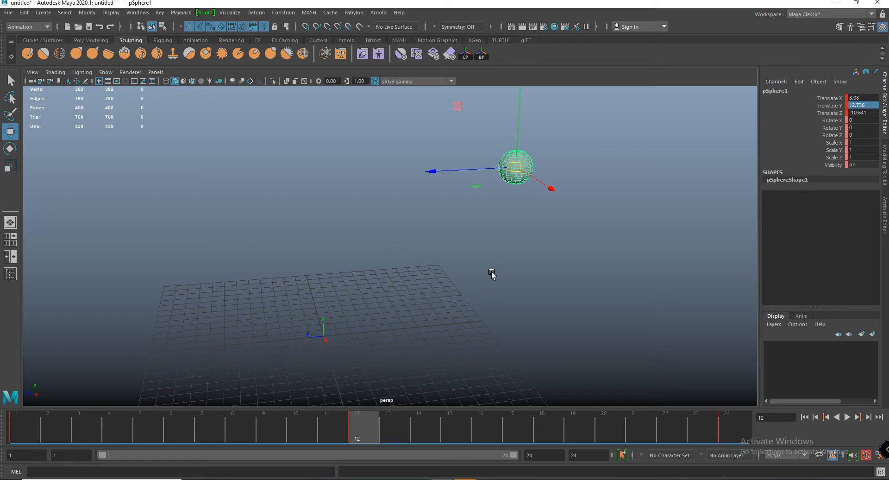
left_click_drag(493, 276, 621, 222, "alt")
double_click(867, 113)
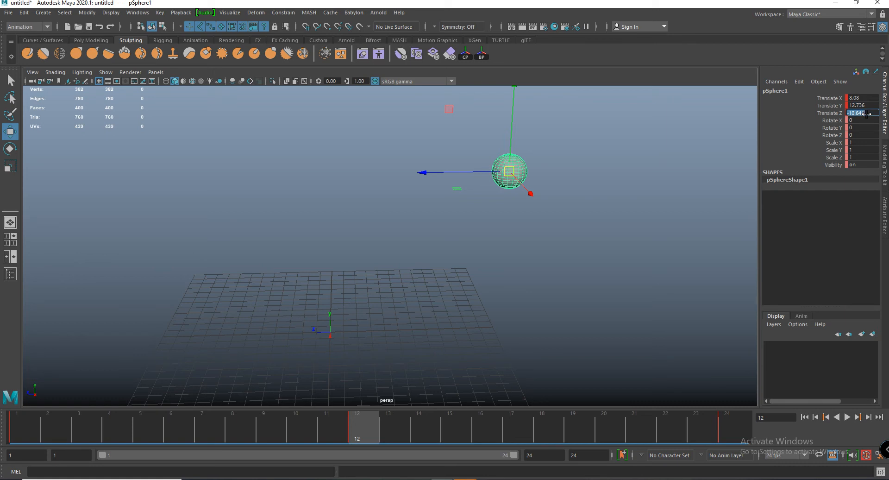
type("0")
key("Return")
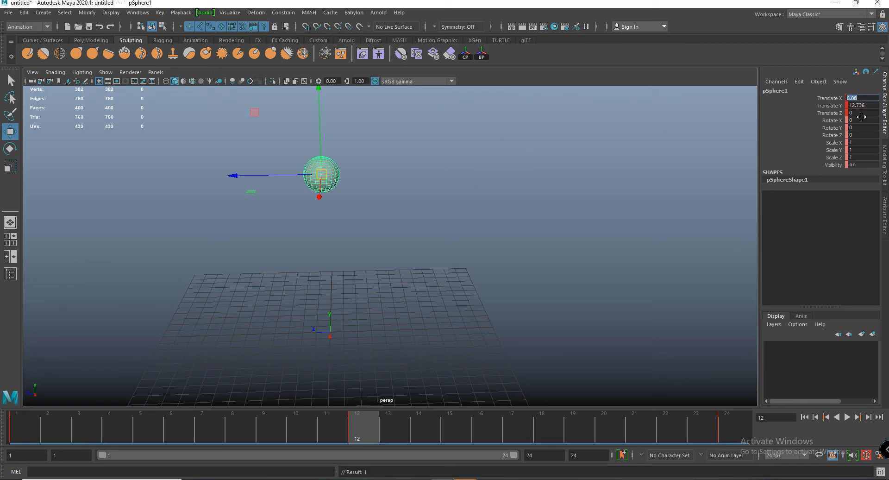
type("0")
key("Return")
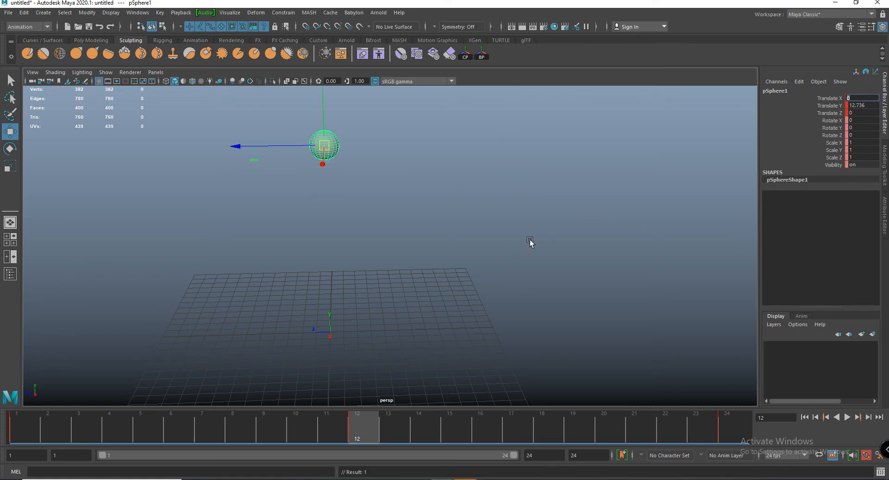
- Return to frame 1 and play back the sphere's up-and-down movement
left_click_drag(530, 242, 365, 272, "alt")
left_click_drag(360, 425, 21, 424)
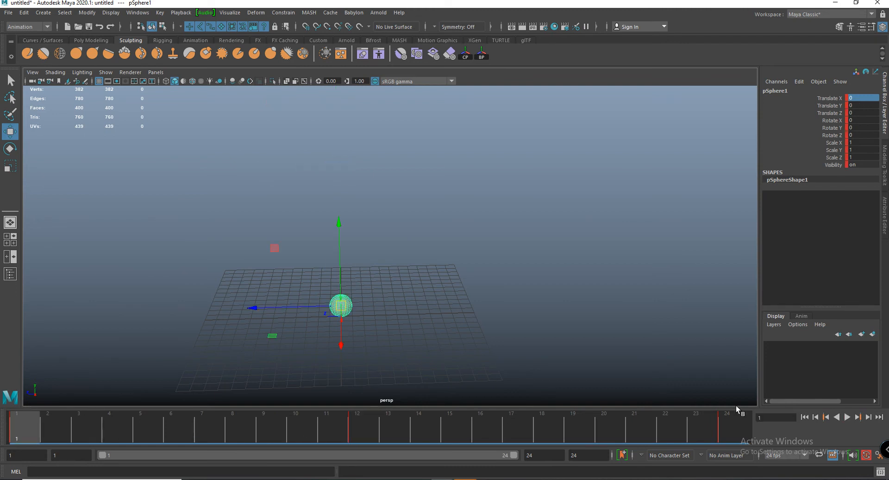
left_click(847, 417)
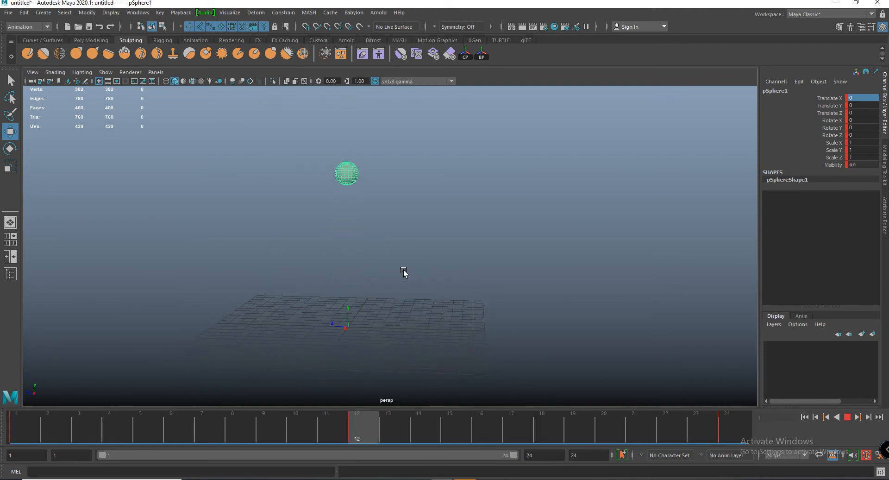
key("Escape")
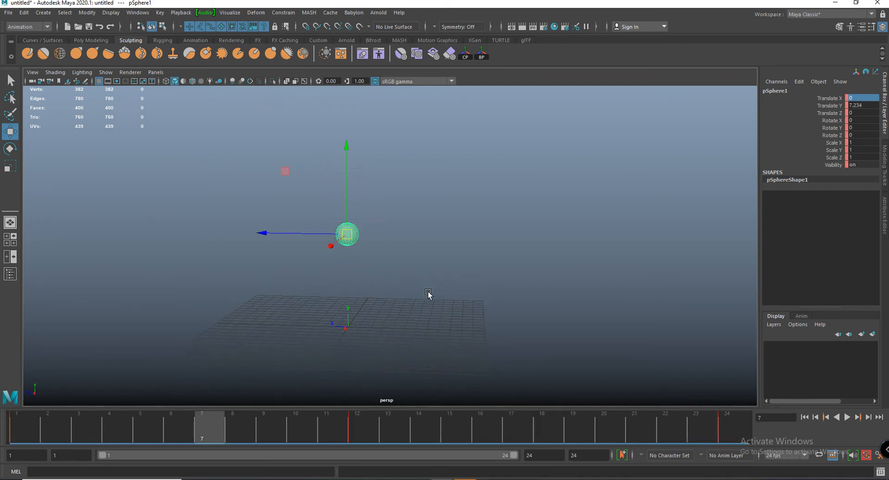
- Switch the view layout to show the Graph Editor beneath the perspective view
key("space")
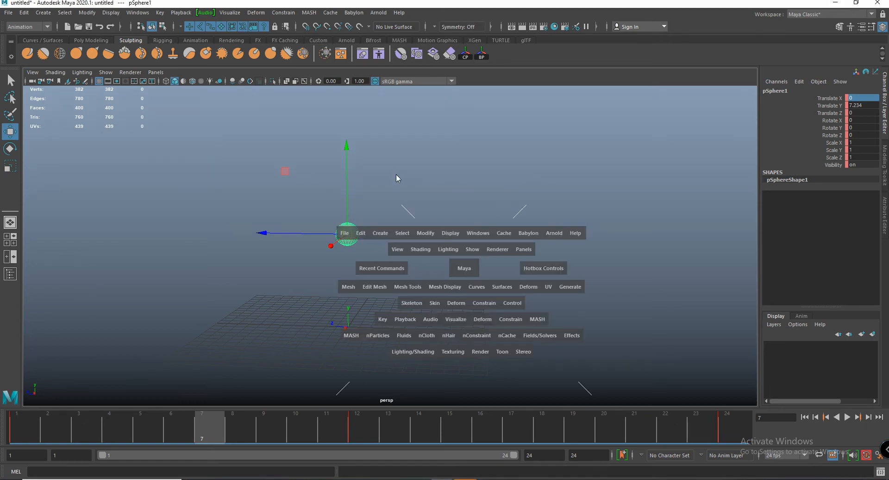
scroll(440, 141, "down", 1)
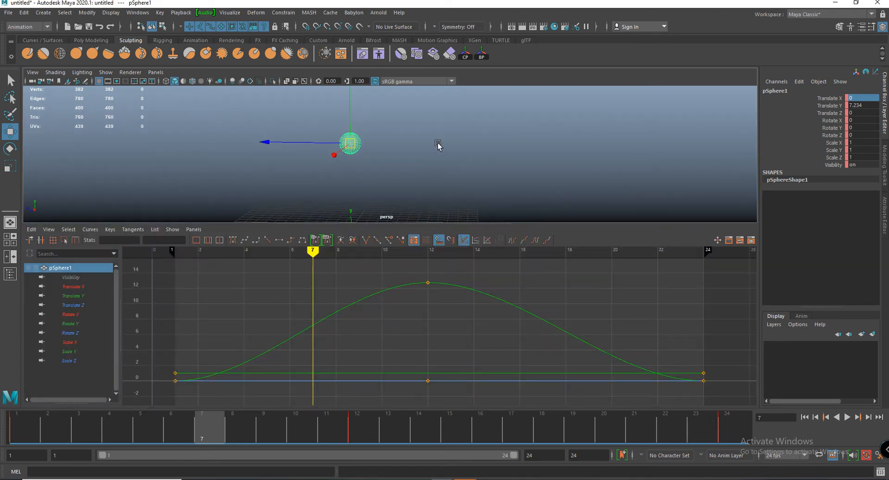
key("space")
key("space")
- Play the animation from frame 1 and show only the sphere's Translate Y curve in the Graph Editor
key("alt+shift+v")
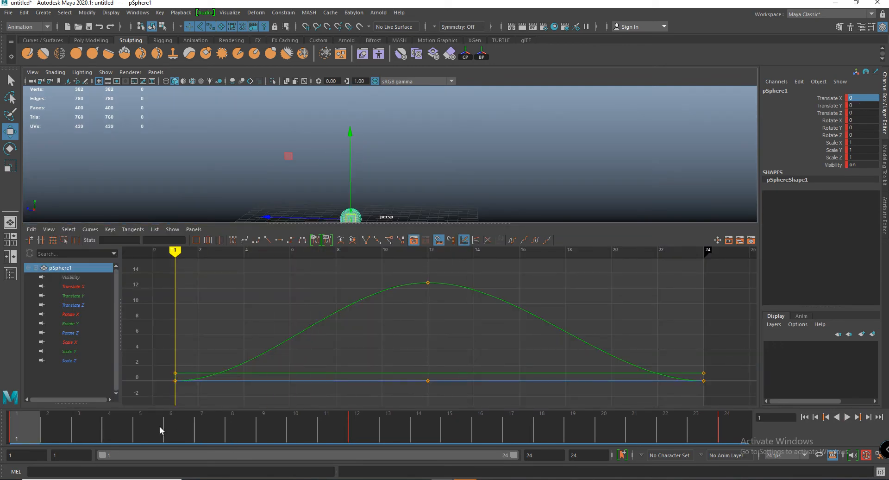
left_click(847, 417)
mouse_move(524, 348)
right_mouse_down("alt")
mouse_move(495, 343)
mouse_move(512, 343)
right_mouse_up("alt")
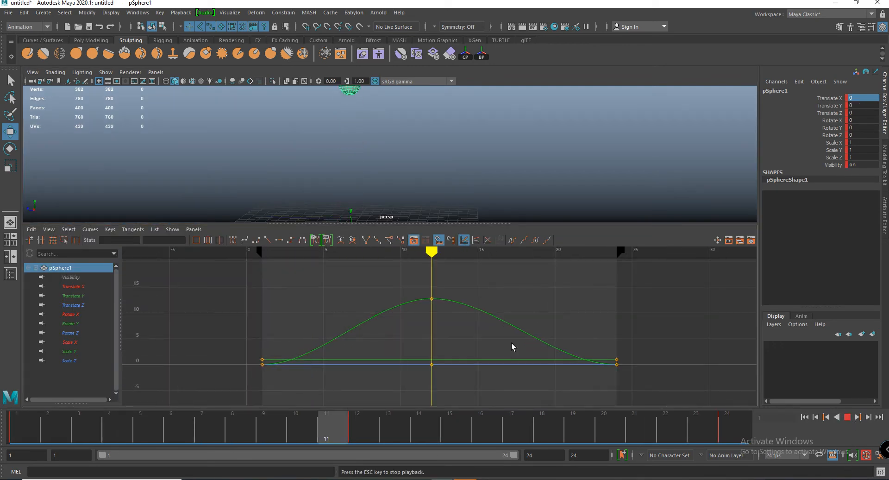
left_click(70, 296)
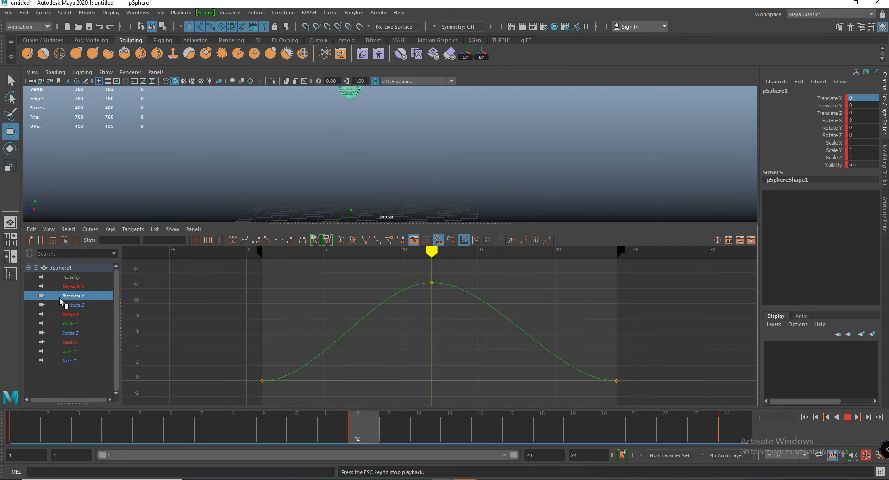
scroll(391, 370, "down", 4)
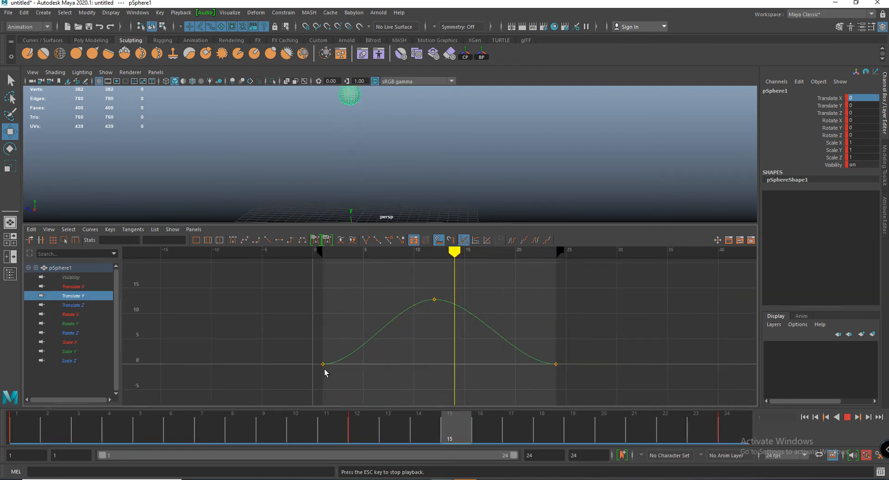
- Stop playback, return to frame 1 and examine the shape of the Translate Y curve around its first key
left_click(323, 364)
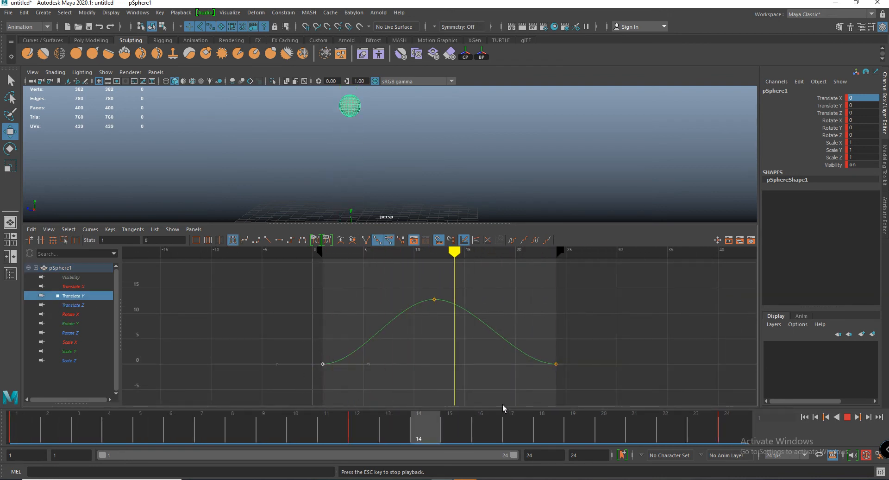
key("Escape")
left_click_drag(56, 432, 3, 429)
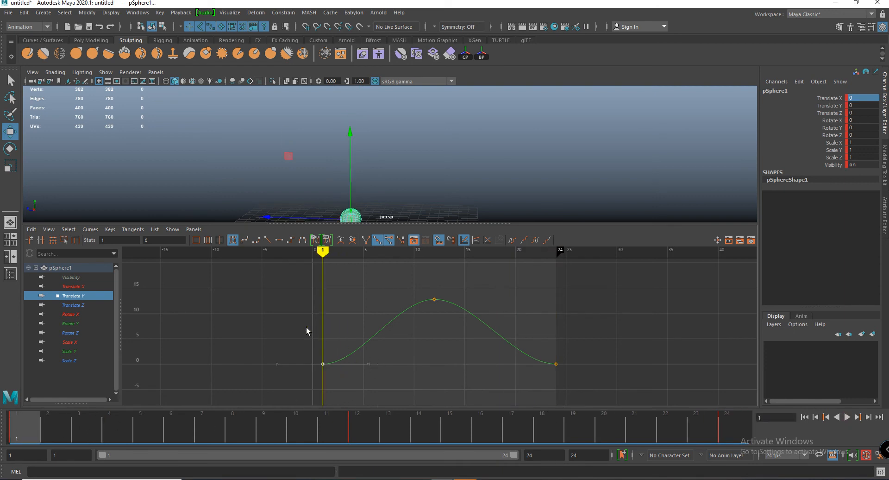
left_click_drag(541, 317, 582, 398)
scroll(298, 366, "up", 7)
middle_click_drag(298, 365, 315, 345, "alt")
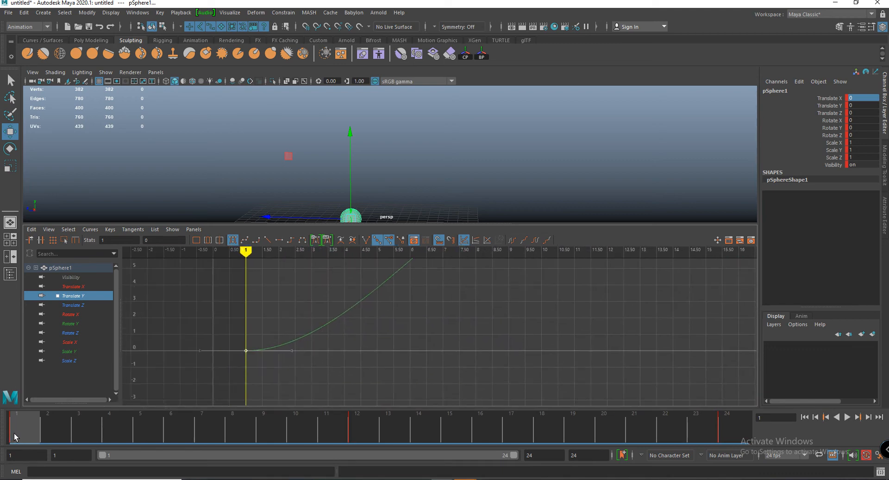
left_click_drag(26, 431, 1, 451)
scroll(364, 349, "down", 5)
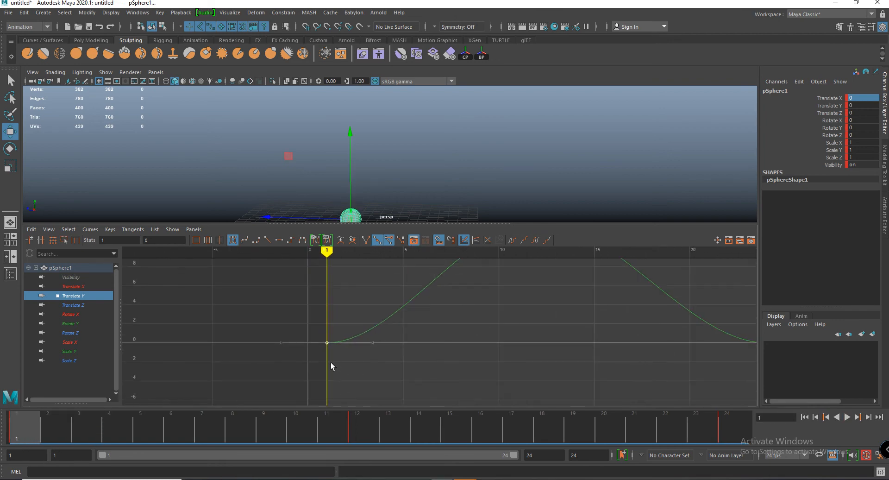
scroll(337, 342, "down", 2)
middle_click_drag(339, 342, 296, 357, "alt")
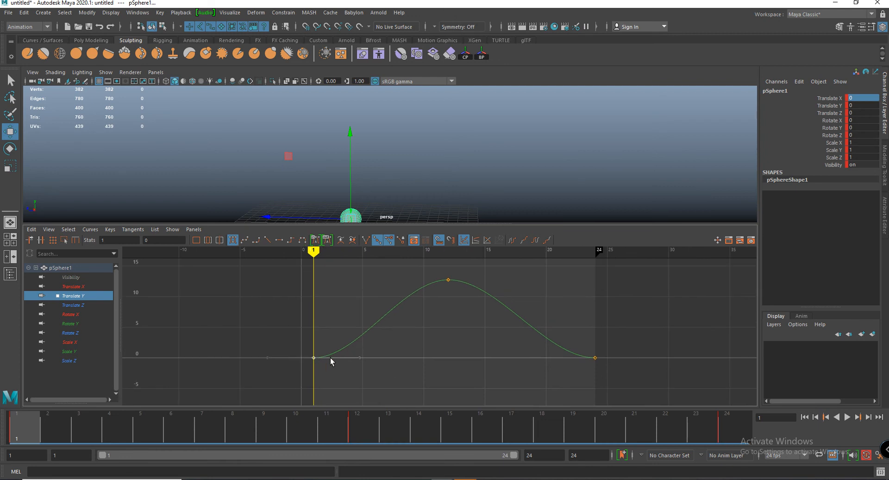
- Raise the outgoing tangent handle of the frame 1 key to make the start of the Translate Y curve steeper
left_click_drag(376, 381, 377, 377)
middle_click_drag(379, 347, 366, 316)
scroll(332, 354, "up", 4)
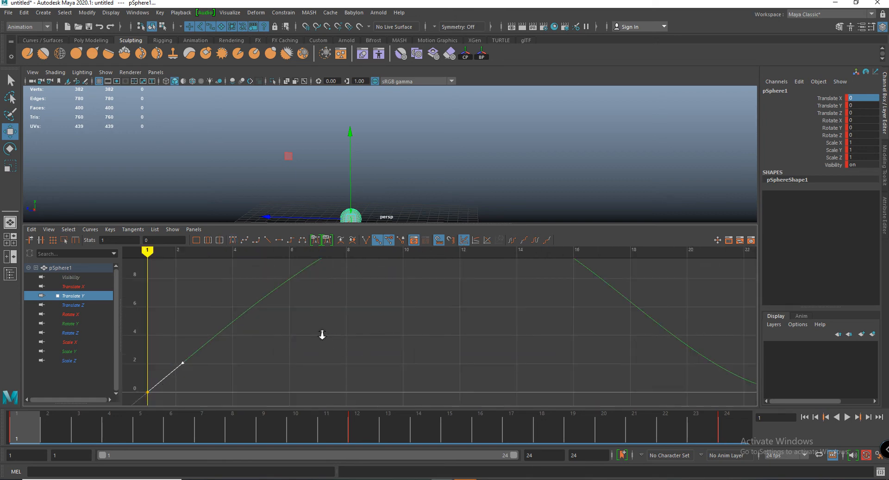
scroll(321, 335, "down", 4)
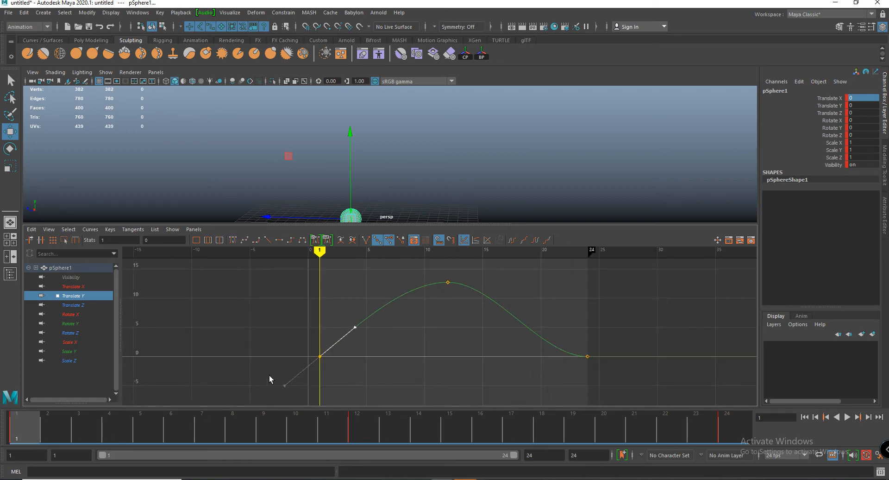
scroll(271, 379, "up", 3)
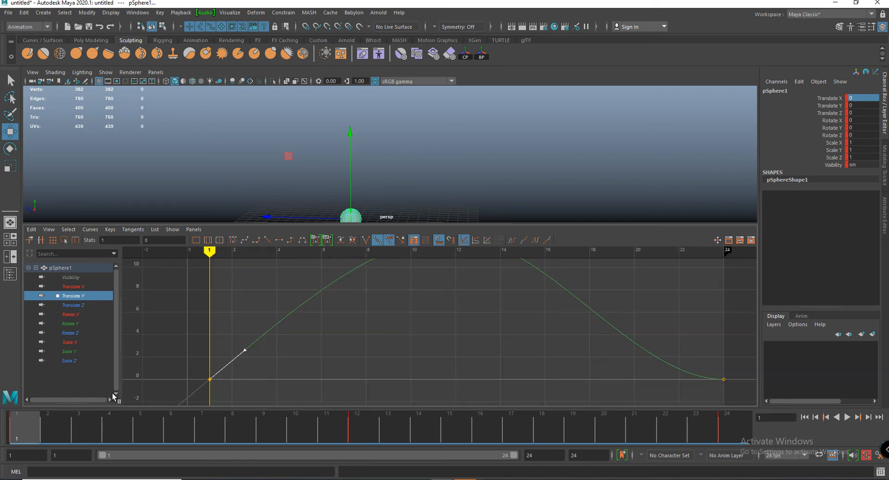
scroll(345, 277, "down", 5)
- Give the Translate Y keys at frames 1 and 24 linear tangents
left_click_drag(52, 416, 297, 428)
left_click_drag(526, 380, 527, 381)
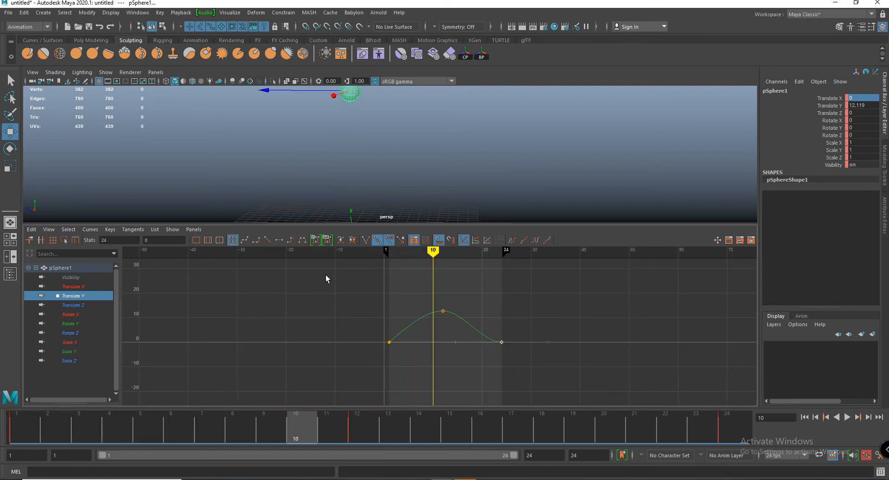
left_click(272, 241)
left_click_drag(357, 316, 388, 354)
left_click(270, 240)
right_click_drag(396, 358, 426, 356, "alt")
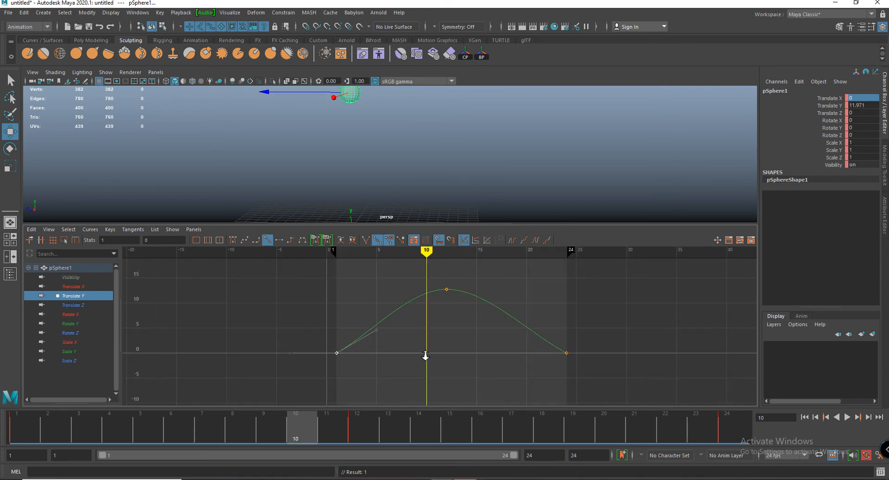
middle_click_drag(368, 292, 360, 289)
left_click_drag(549, 332, 597, 387)
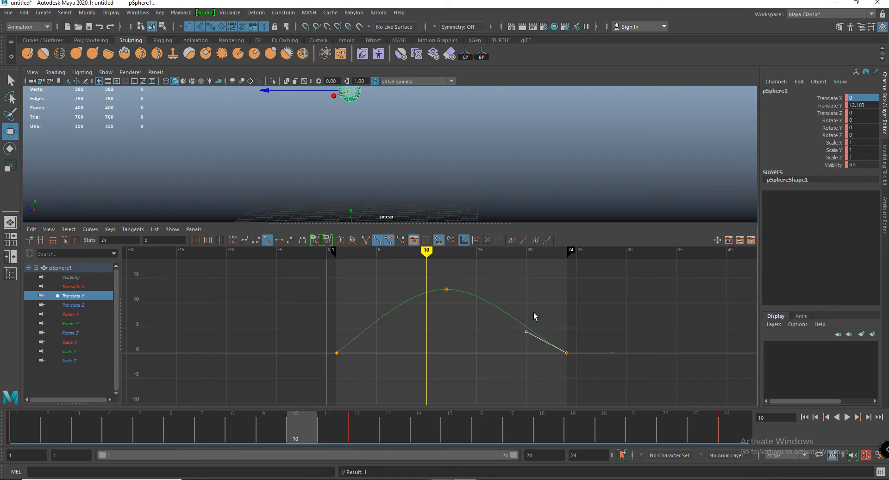
- Maximize the perspective view and play the animation from frame 1, watching the sphere from several angles
key("space")
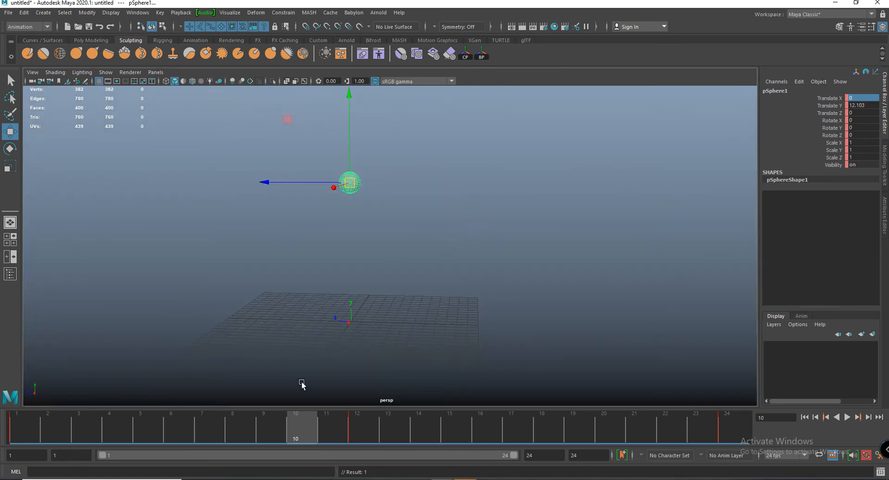
key("alt+shift+v")
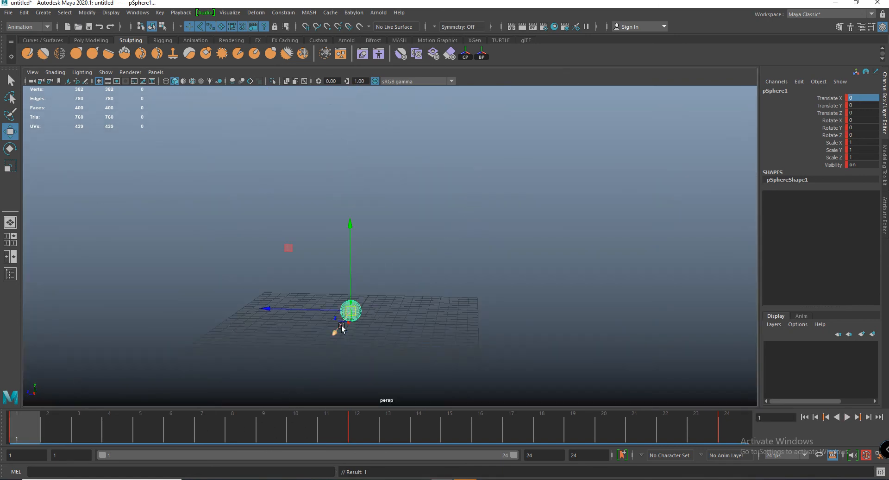
left_click(847, 417)
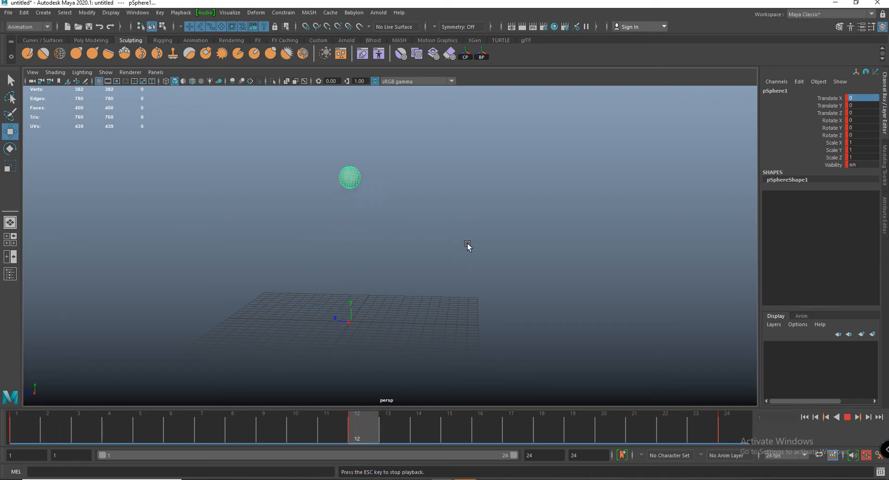
left_click_drag(412, 303, 411, 279, "alt")
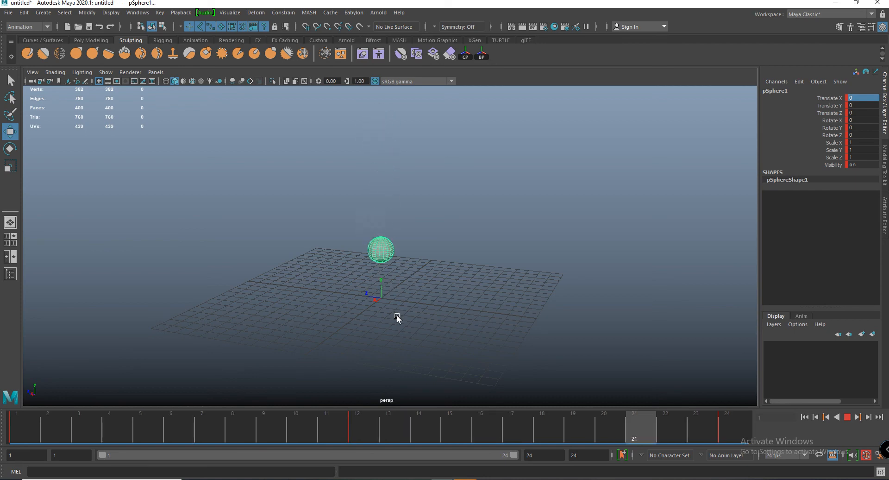
left_click_drag(397, 315, 451, 332, "alt")
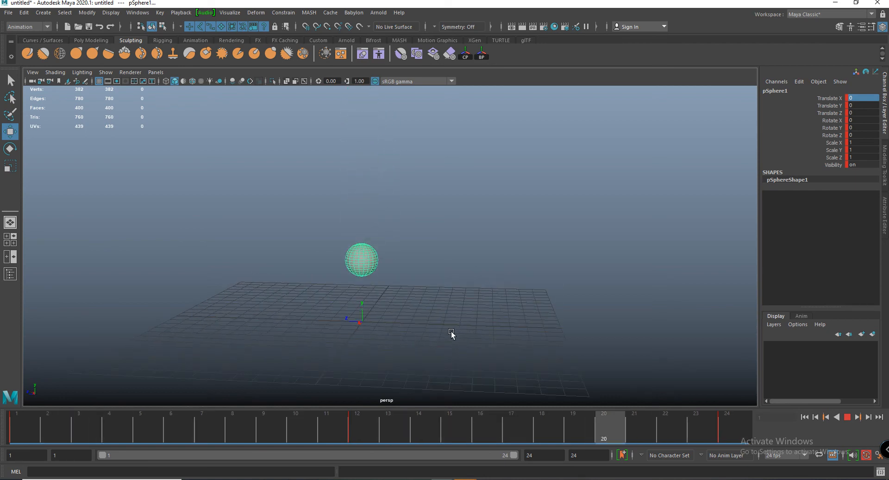
middle_click_drag(462, 308, 485, 304, "alt")
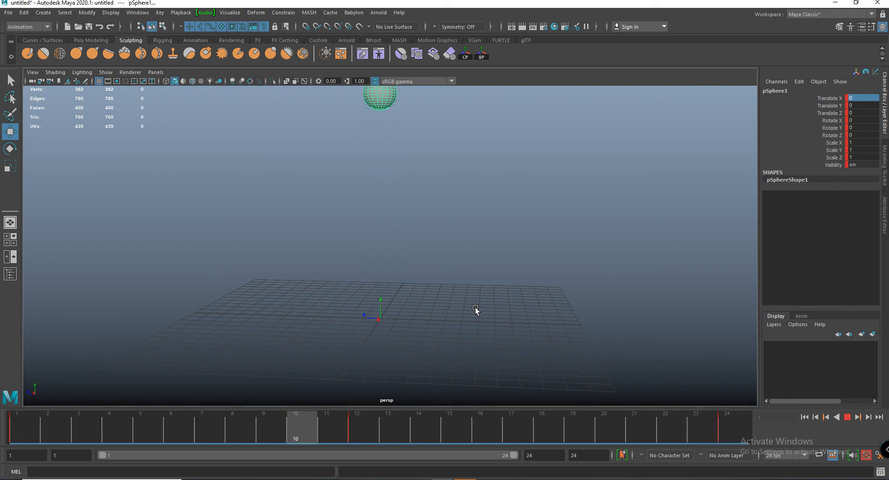
key("Escape")
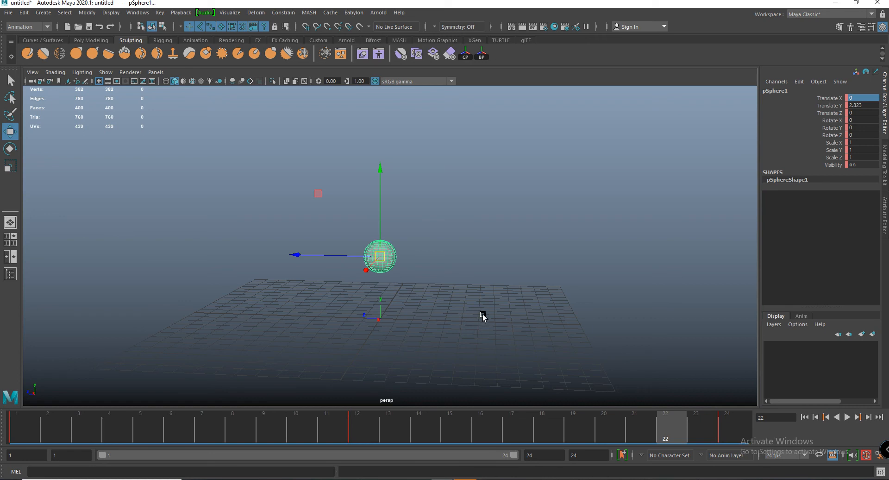
- Replay the sphere's bounce from frame 1 and scrub the timeline to frame 16
left_click_drag(482, 318, 460, 302, "alt")
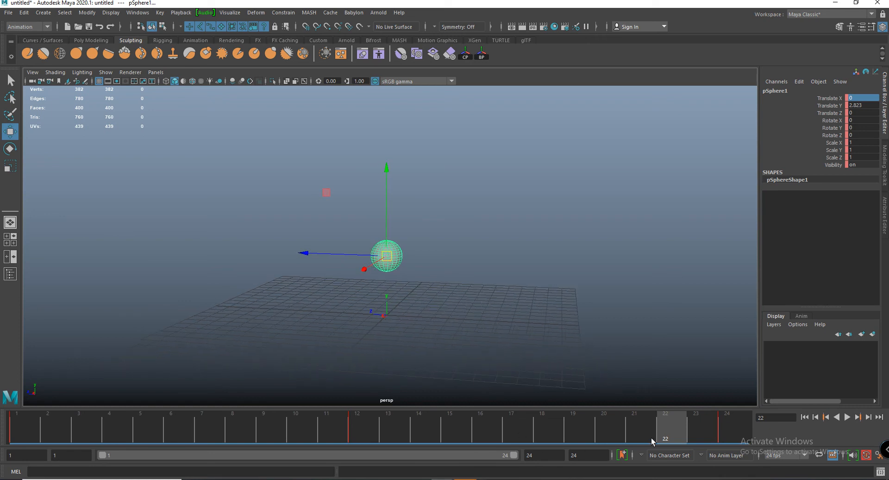
mouse_move(651, 438)
left_mouse_down()
mouse_move(96, 418)
mouse_move(37, 398)
left_mouse_up()
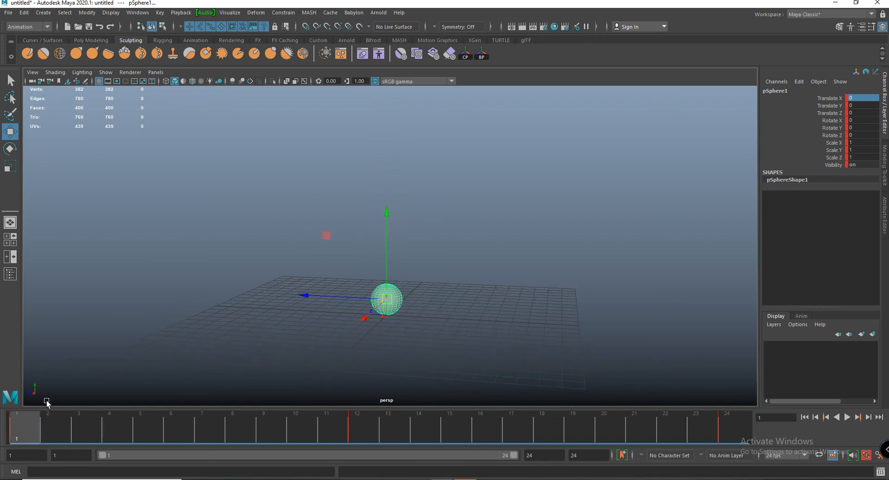
key("alt+v")
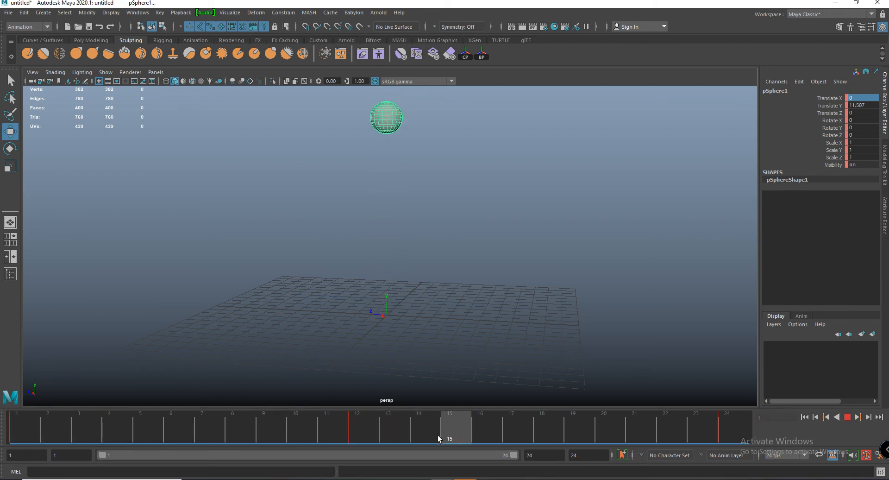
mouse_move(609, 433)
left_mouse_down()
mouse_move(721, 429)
mouse_move(239, 438)
mouse_move(519, 429)
left_mouse_up()
left_click_drag(421, 417, 494, 424)
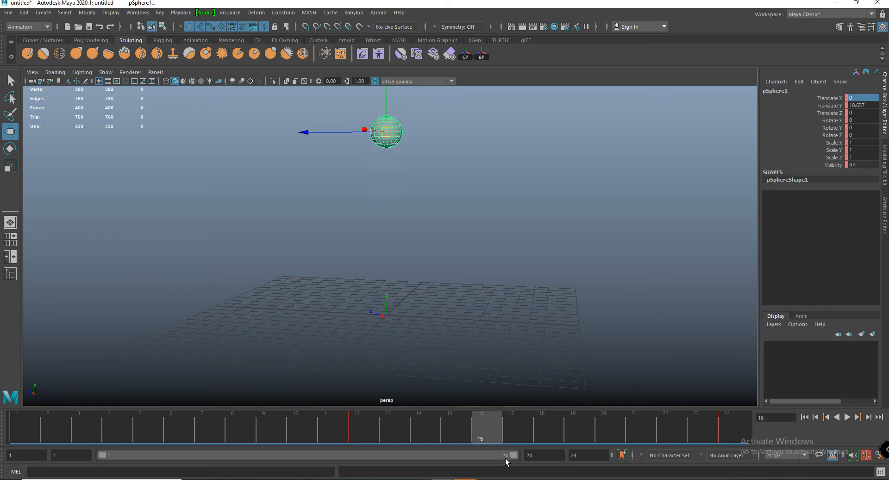
- Set the playback range's end frame to 100 and play the lengthened timeline
left_click(543, 456)
type("100")
key("Return")
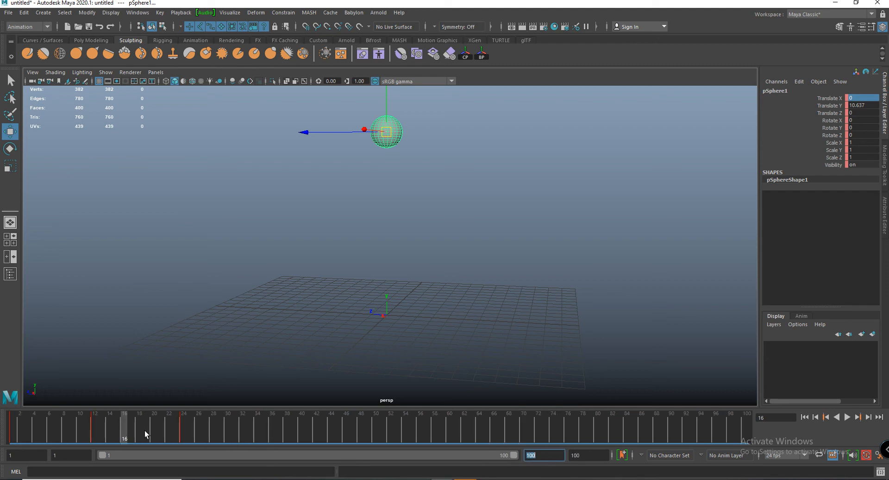
key("alt+v")
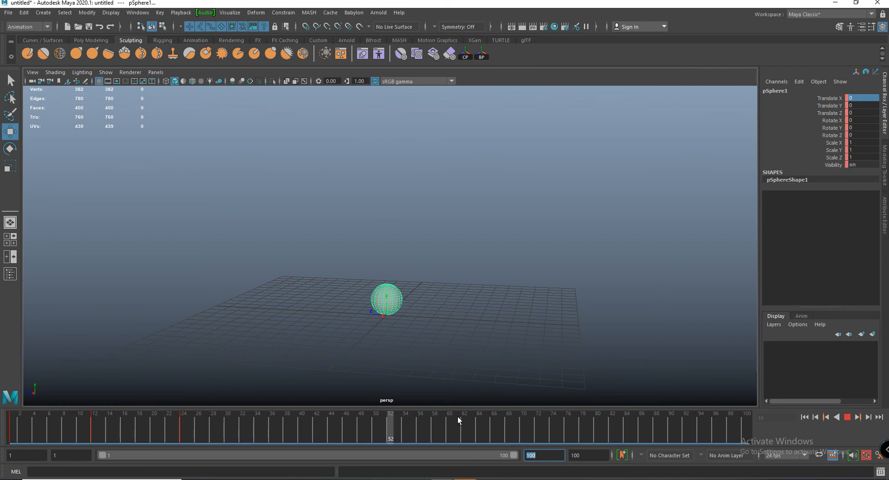
key("alt+v")
- Set the animation end frame to 1000 and extend the visible playback range to frame 322
left_click(592, 456)
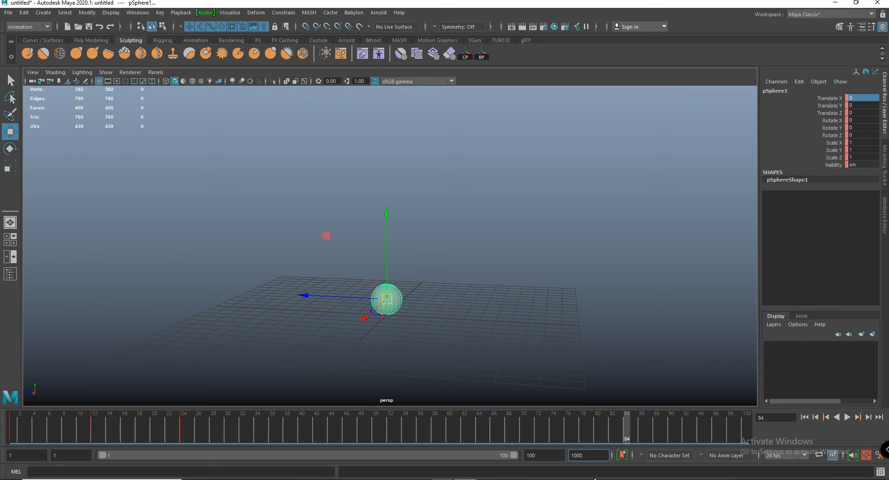
key("Return")
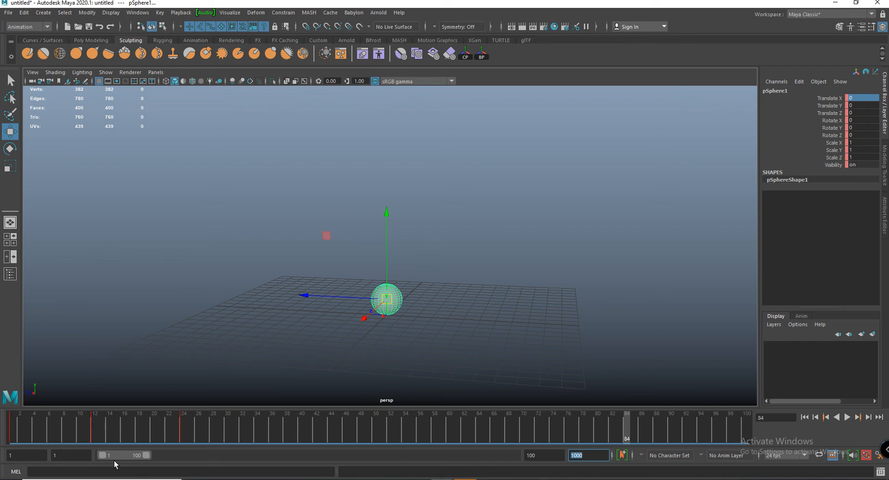
left_click_drag(123, 455, 101, 456)
left_click_drag(146, 455, 214, 455)
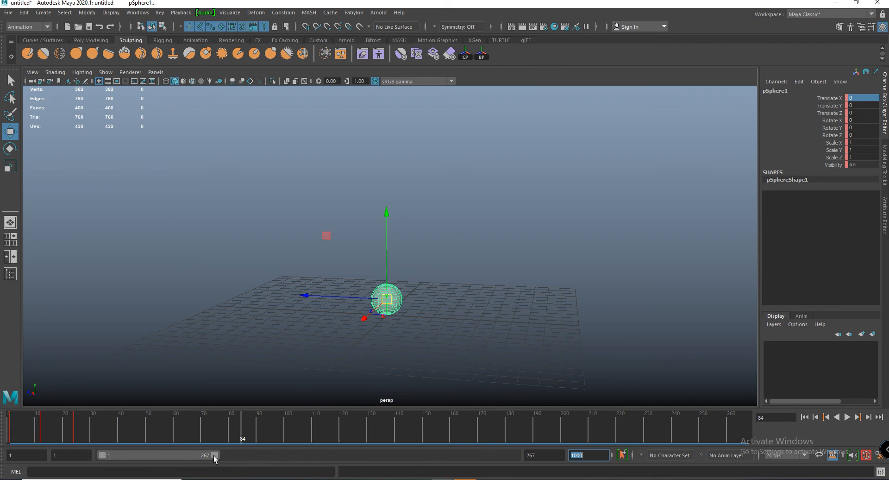
left_click_drag(215, 456, 238, 467)
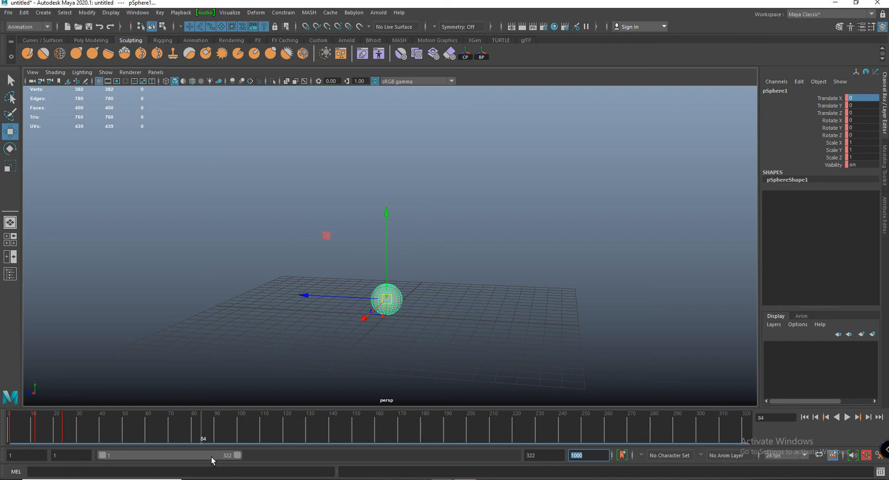
- Play back the extended frame range and return to frame 1
mouse_move(101, 455)
left_mouse_down()
mouse_move(122, 450)
mouse_move(95, 463)
left_mouse_up()
left_click_drag(153, 455, 120, 456)
key("alt+v")
left_click_drag(288, 436, 1, 428)
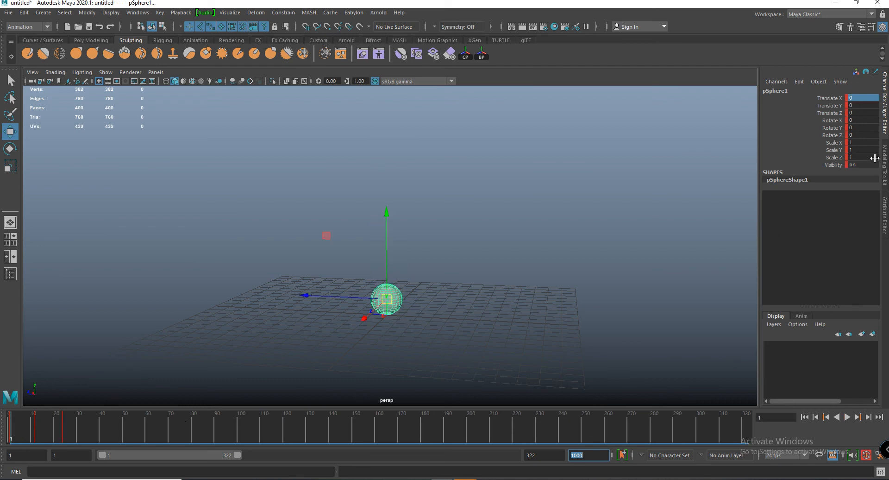
- Try moving the sphere along the Z axis and the X axis at frame 1, undoing each move
scroll(546, 292, "up", 6)
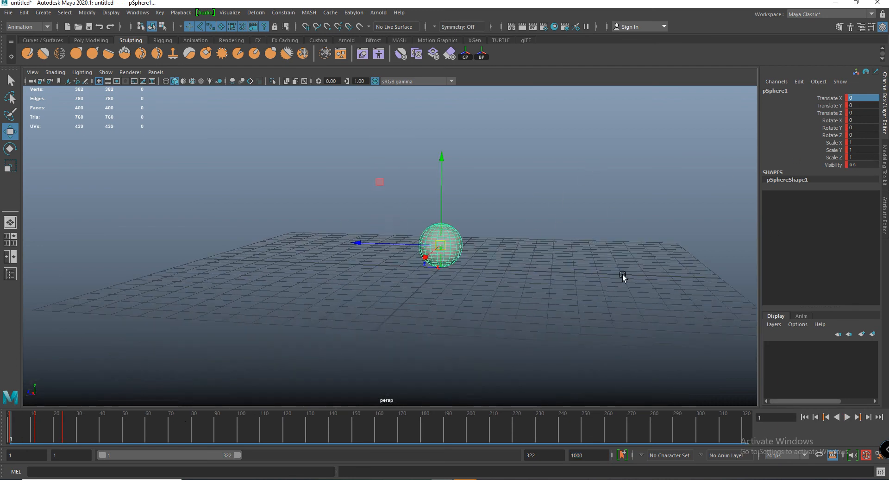
middle_click_drag(614, 265, 597, 296, "alt")
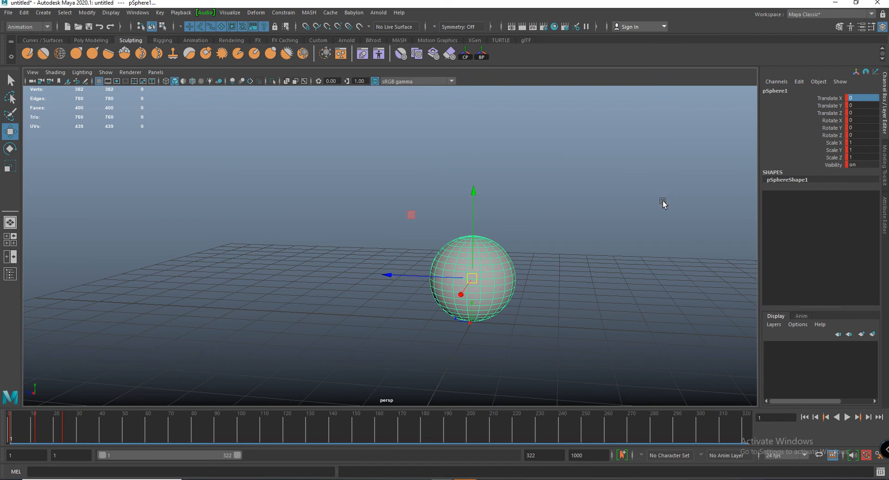
key("e")
key("w")
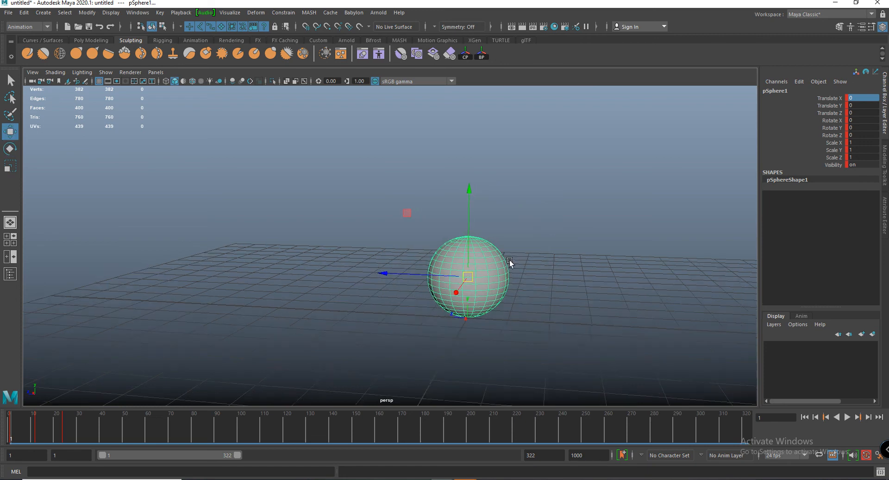
left_click_drag(382, 274, 337, 302)
key("ctrl+z")
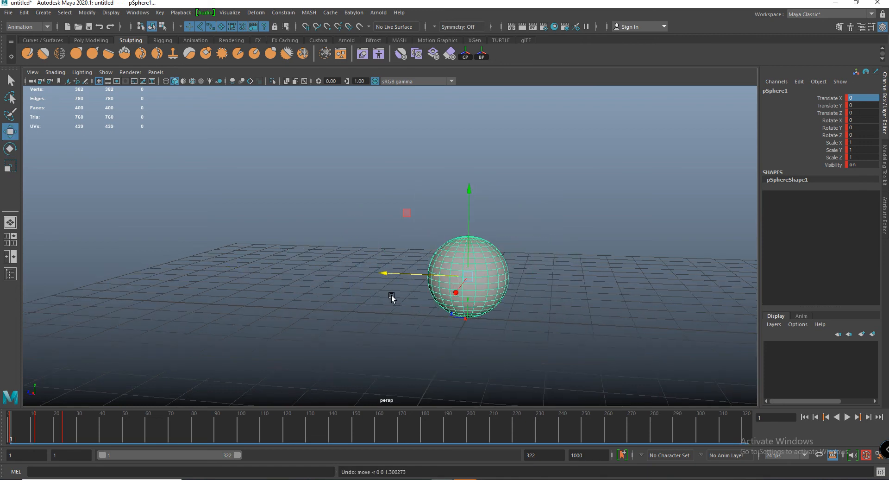
left_click_drag(420, 307, 407, 308, "alt")
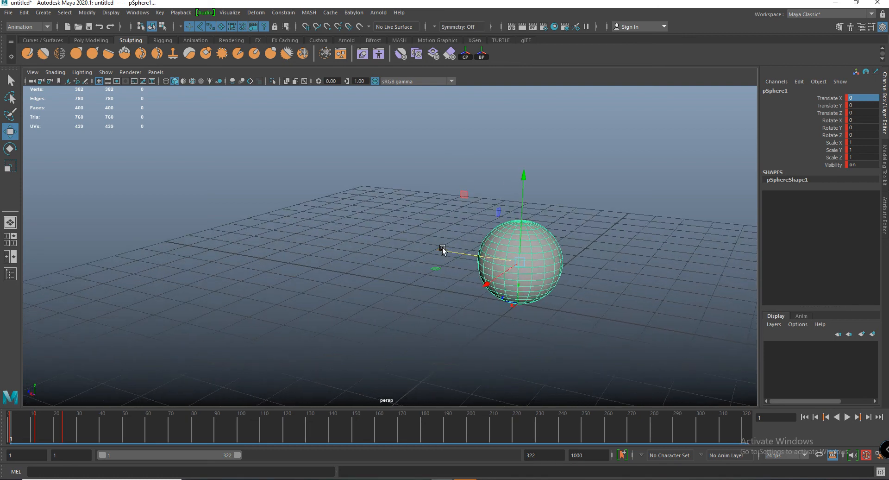
left_click_drag(442, 250, 352, 283)
key("ctrl+z")
left_click_drag(485, 291, 452, 312)
key("ctrl+z")
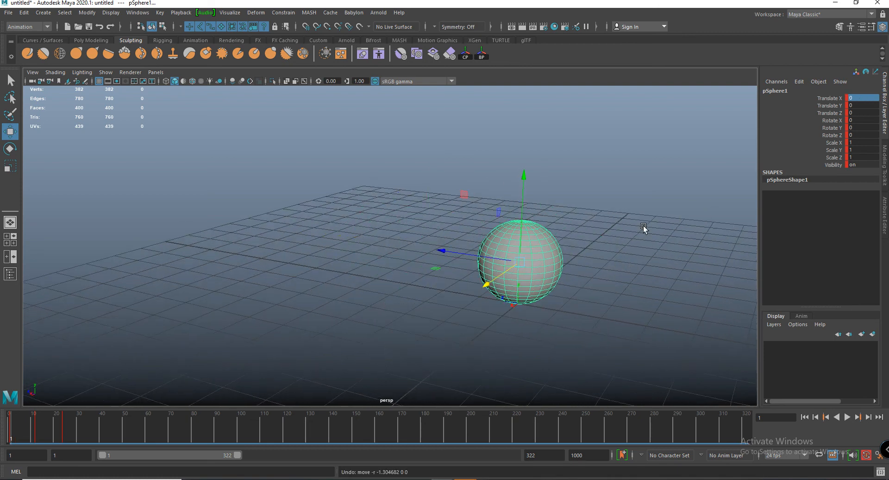
- Try rotating and scaling the sphere at frame 1, undoing each transformation
key("e")
left_click_drag(575, 198, 599, 291)
key("ctrl+z")
left_click_drag(524, 288, 558, 280)
key("ctrl+z")
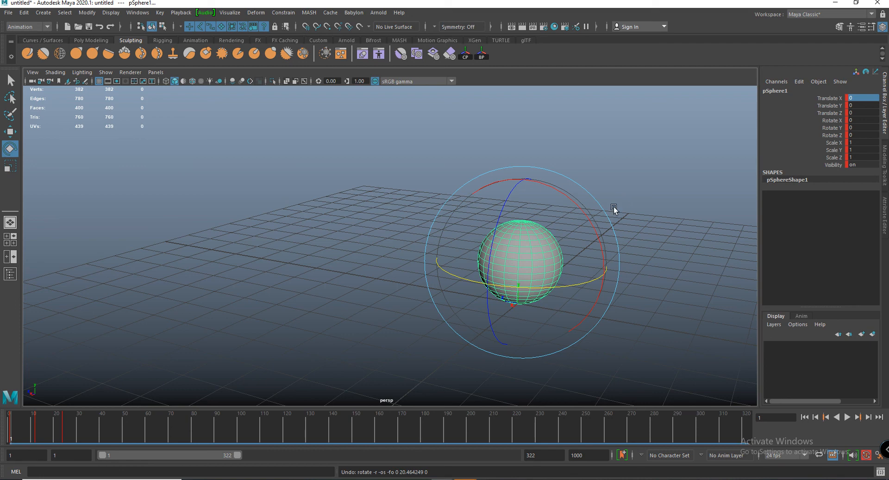
key("r")
left_click_drag(540, 268, 438, 232)
key("ctrl+z")
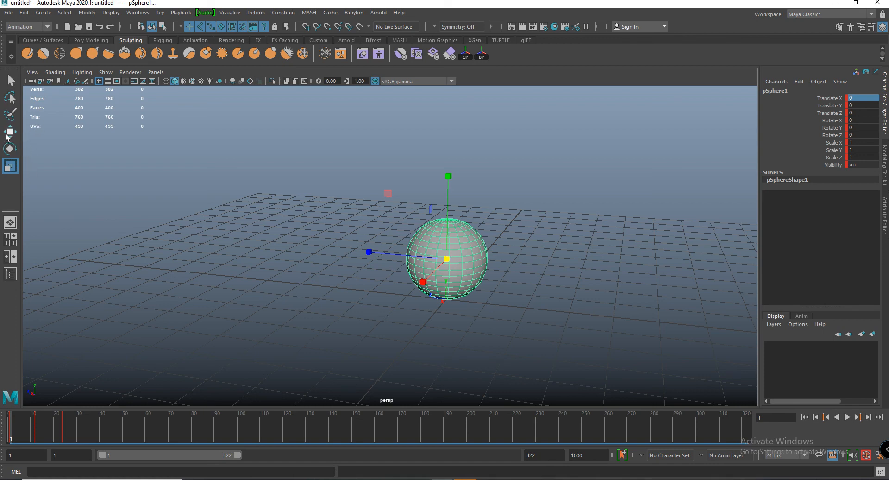
- Move the sphere along the Z axis at frame 1 to a Translate Z of about 2.75
left_click(7, 135)
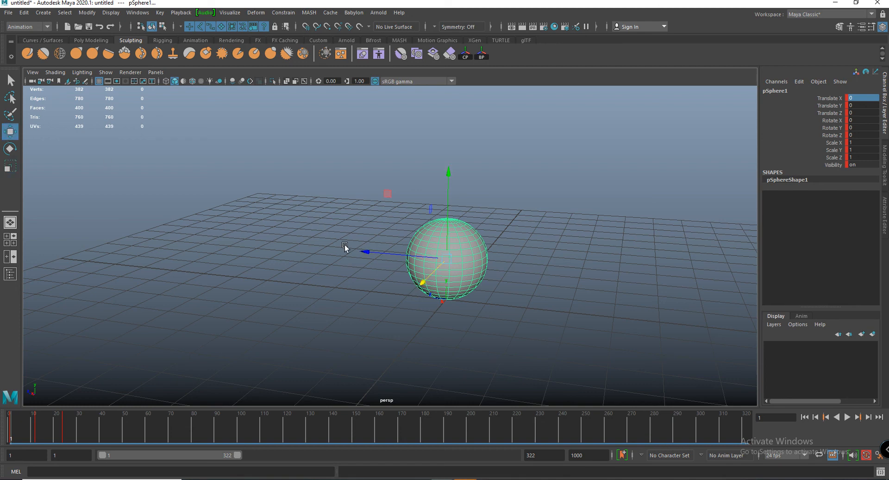
left_click_drag(368, 252, 342, 261)
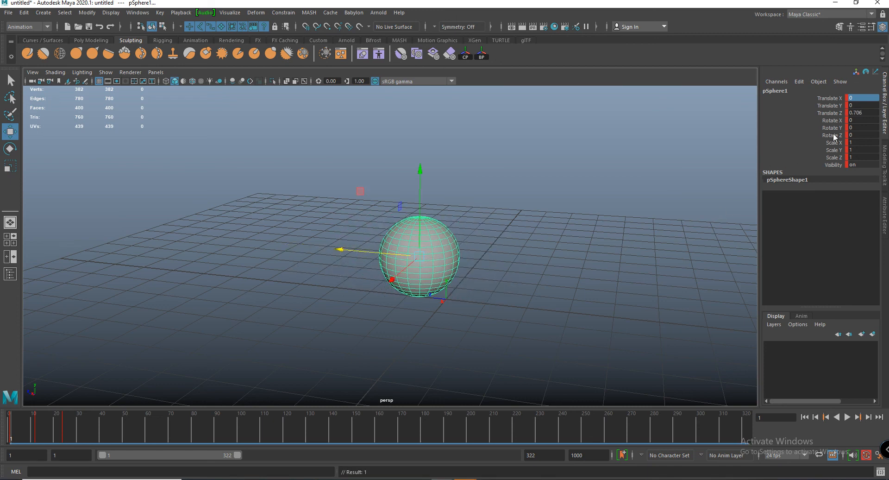
left_click_drag(341, 251, 269, 243)
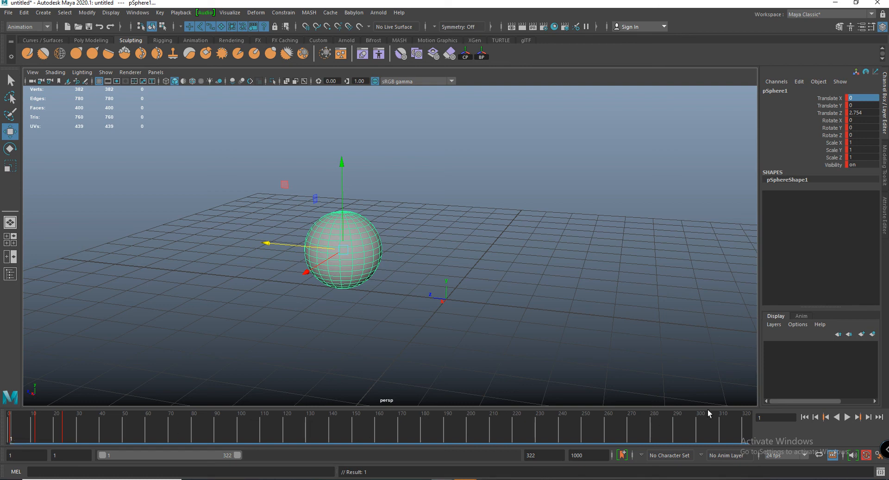
- Go to frame 129 and move the sphere along the Z axis to a Translate Z of about 5.84
left_click(760, 417)
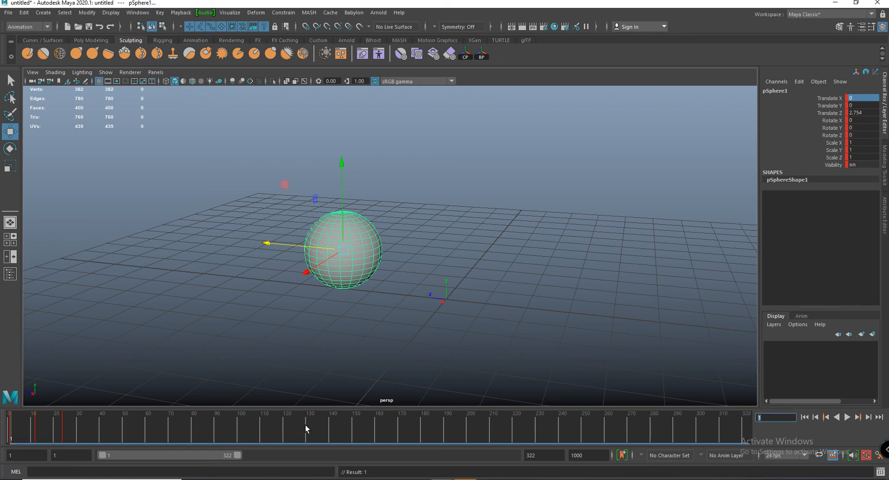
left_click(305, 424)
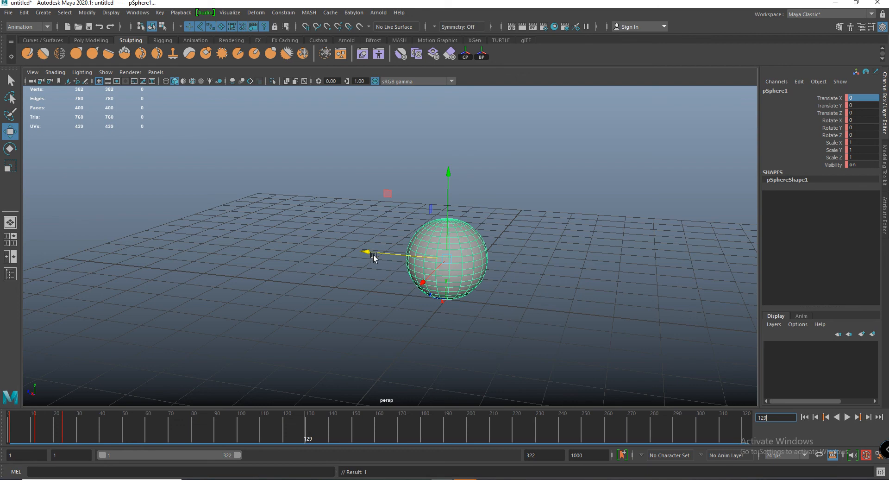
left_click_drag(367, 252, 175, 242)
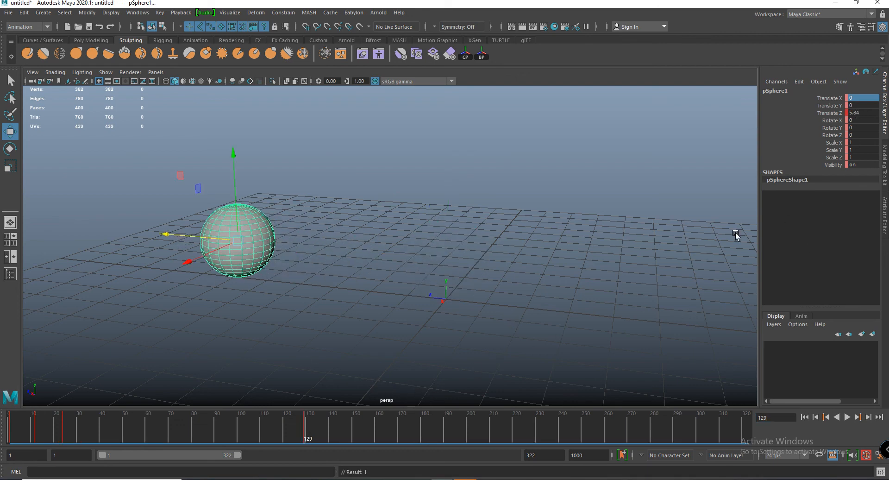
- Turn off automatic keyframing, delete all of the sphere's keys across the timeline, and return to frame 1 with the sphere selected
left_click(866, 456)
double_click(307, 433)
right_click(307, 433)
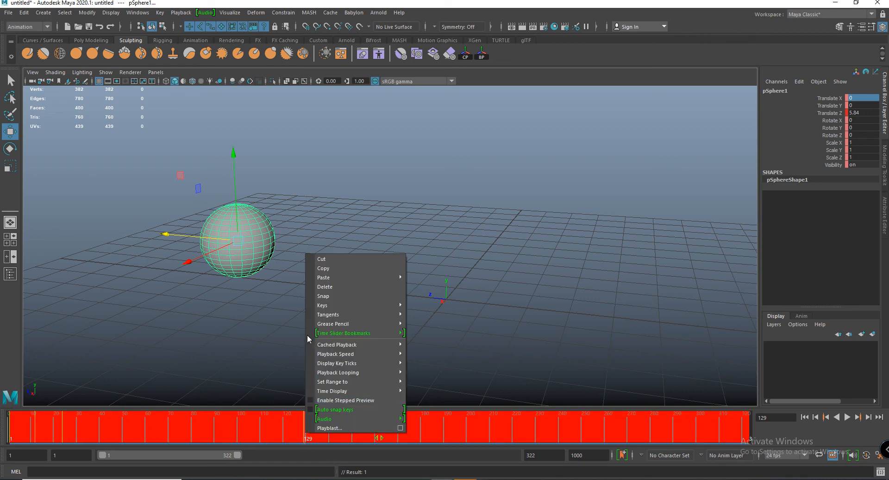
left_click(327, 287)
left_click_drag(306, 434, 10, 426)
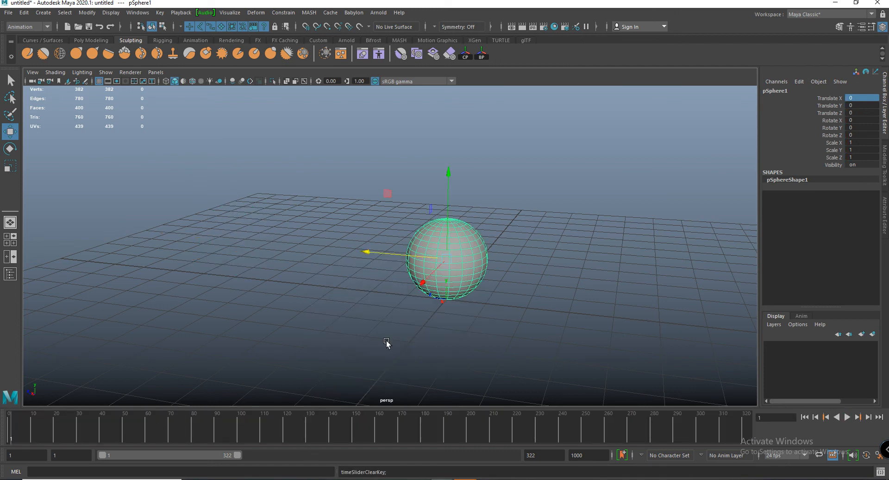
left_click(164, 260)
left_click(462, 259)
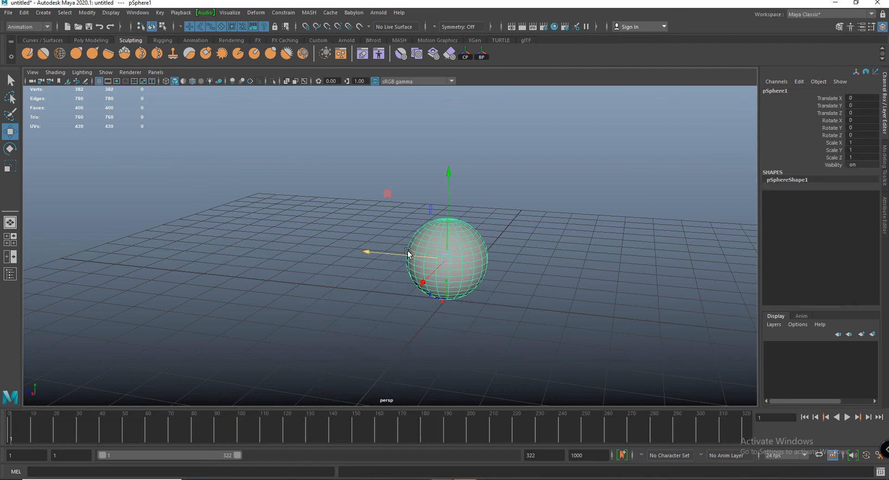
- Try moving the sphere along the Z axis without automatic keyframing, undoing each move
left_click_drag(389, 254, 285, 347)
key("ctrl+z")
key("ctrl+z")
key("ctrl+z")
left_click_drag(367, 252, 495, 274)
key("ctrl+z")
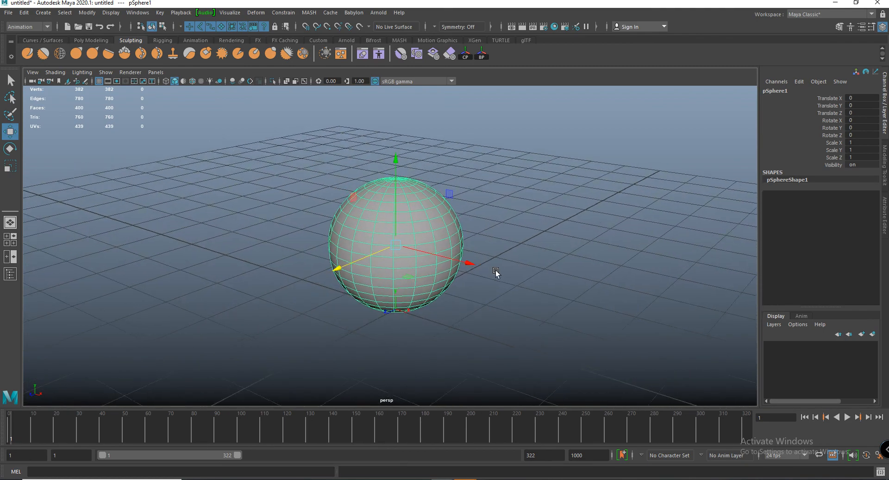
scroll(496, 274, "up", 1)
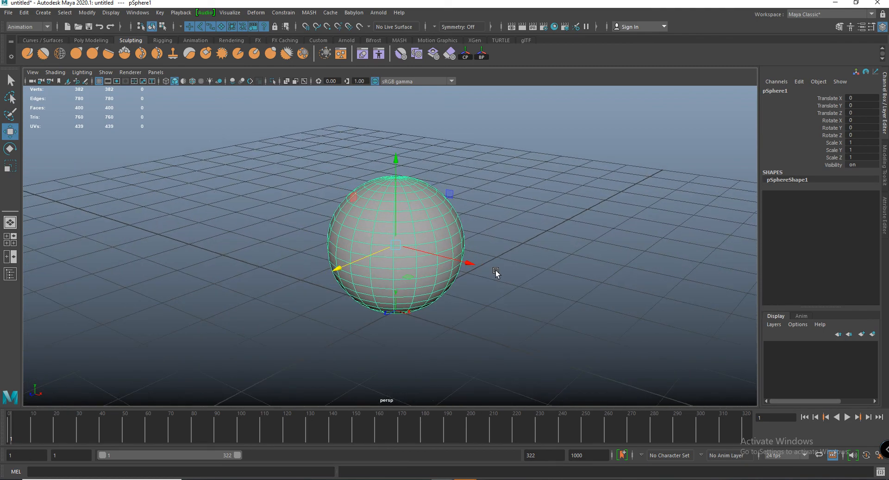